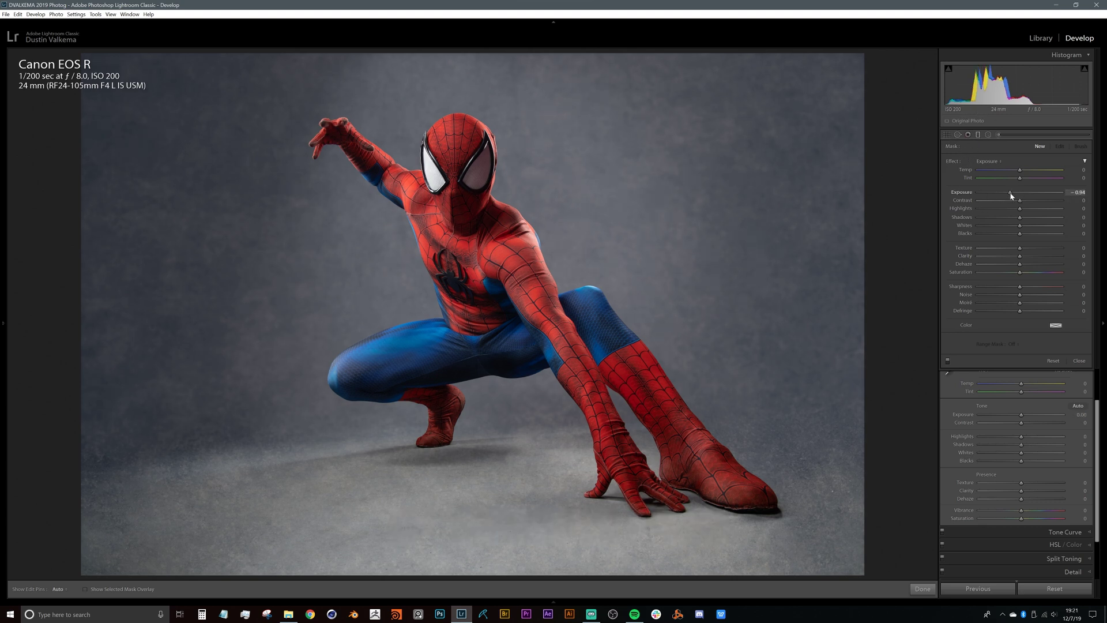
- Darken the photo's lower-right corner and right side with two graduated filters at exposure -2.08
left_click_drag(1010, 193, 1009, 192)
left_click_drag(623, 571, 771, 339)
left_click_drag(1009, 193, 997, 195)
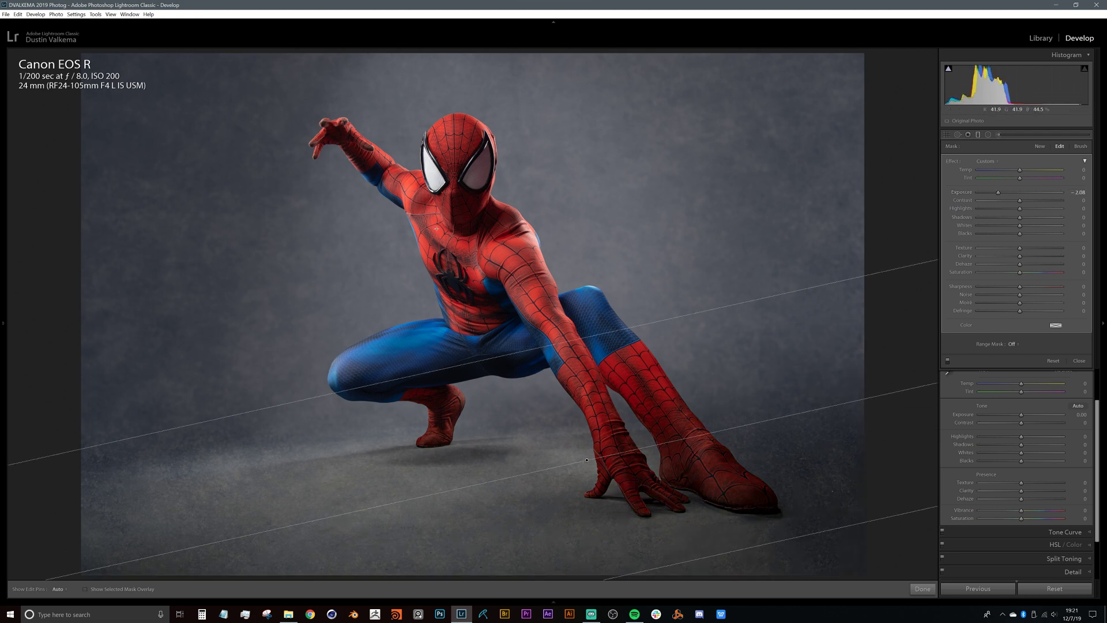
left_click_drag(858, 112, 553, 135)
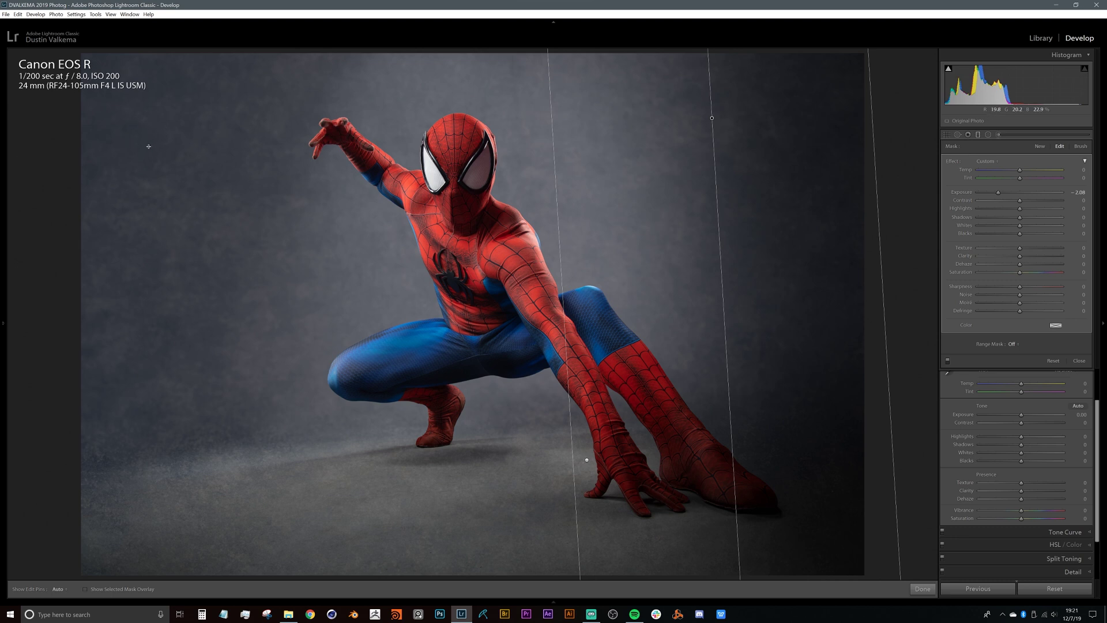
- Add a diagonal graduated filter from the photo's upper left with exposure 1.11 and highlights -30, and close the filter tool
left_click_drag(268, 150, 487, 255)
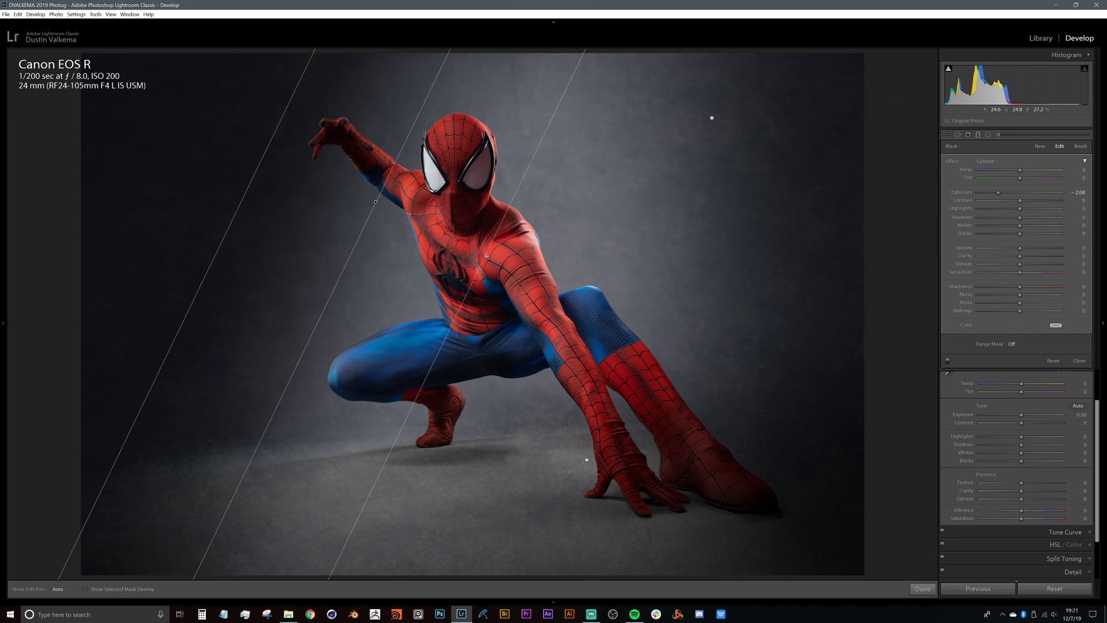
left_click_drag(1006, 196, 1033, 198)
left_click_drag(427, 98, 474, 109)
left_click_drag(1020, 208, 1008, 211)
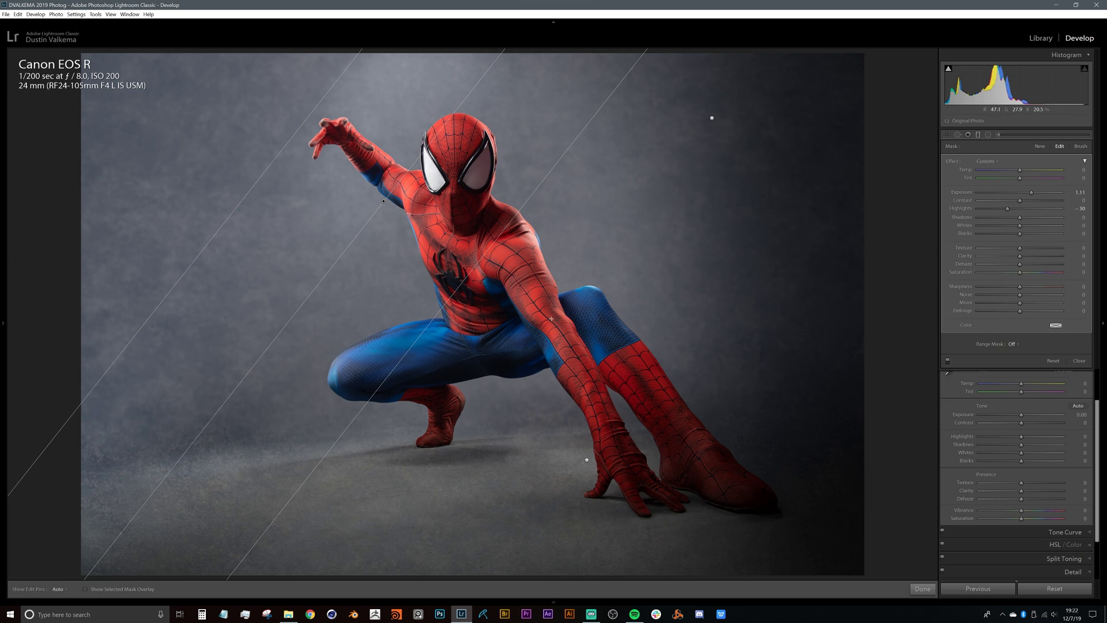
left_click(923, 589)
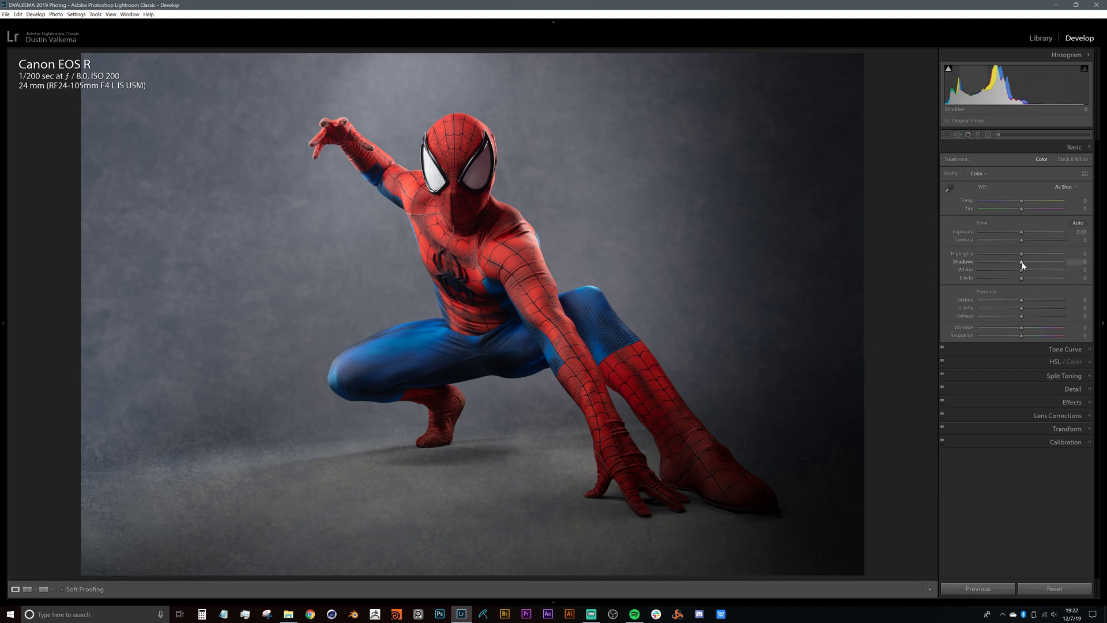
- In the basic tone adjustments, set shadows to +23 and blacks to -12, and reset highlights to the default
mouse_move(1026, 262)
left_mouse_down()
mouse_move(1018, 280)
mouse_move(989, 255)
mouse_move(1053, 255)
mouse_move(1017, 254)
left_mouse_up()
double_click(967, 254)
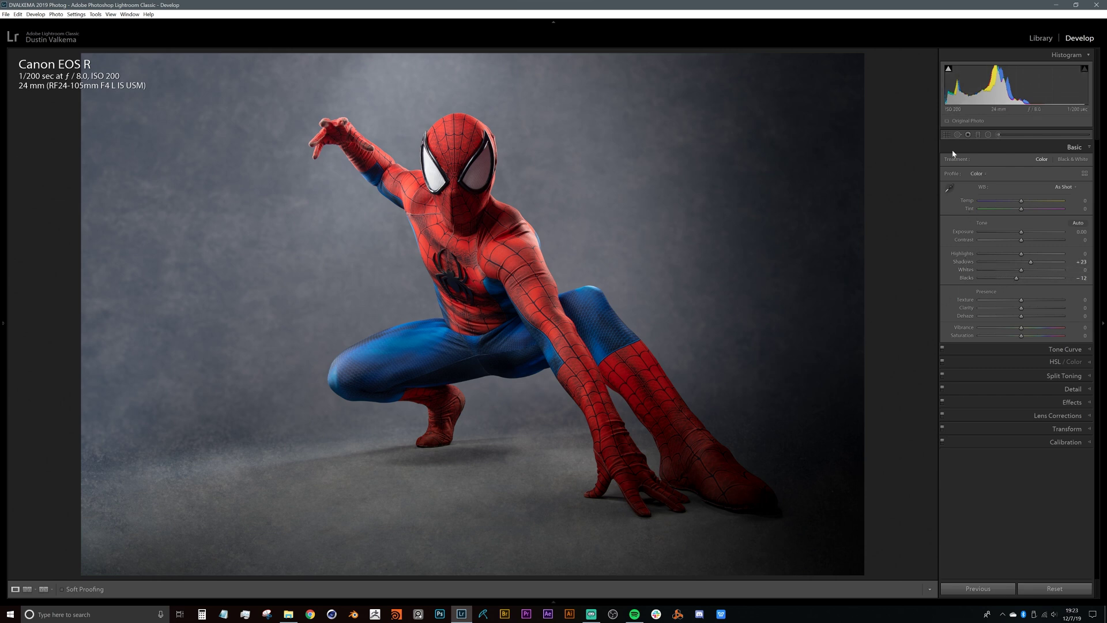
left_click(1084, 151)
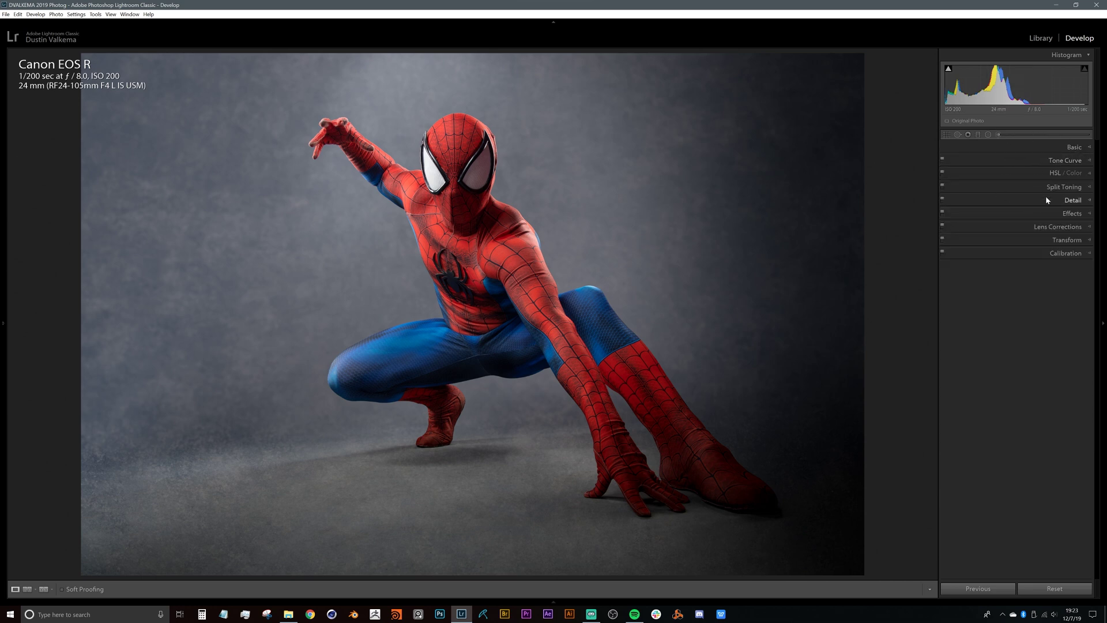
- Try a contrast S-curve on the RGB tone curve with a lowered shadow point and a raised highlight point
left_click(1038, 160)
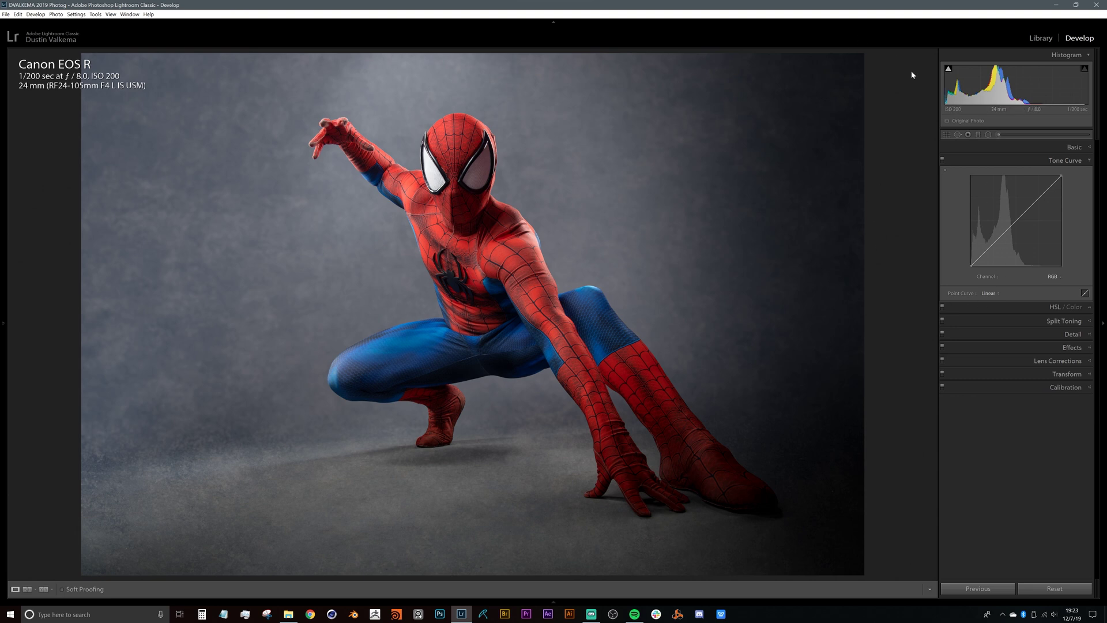
left_click_drag(994, 244, 995, 249)
left_click_drag(1026, 214, 1029, 202)
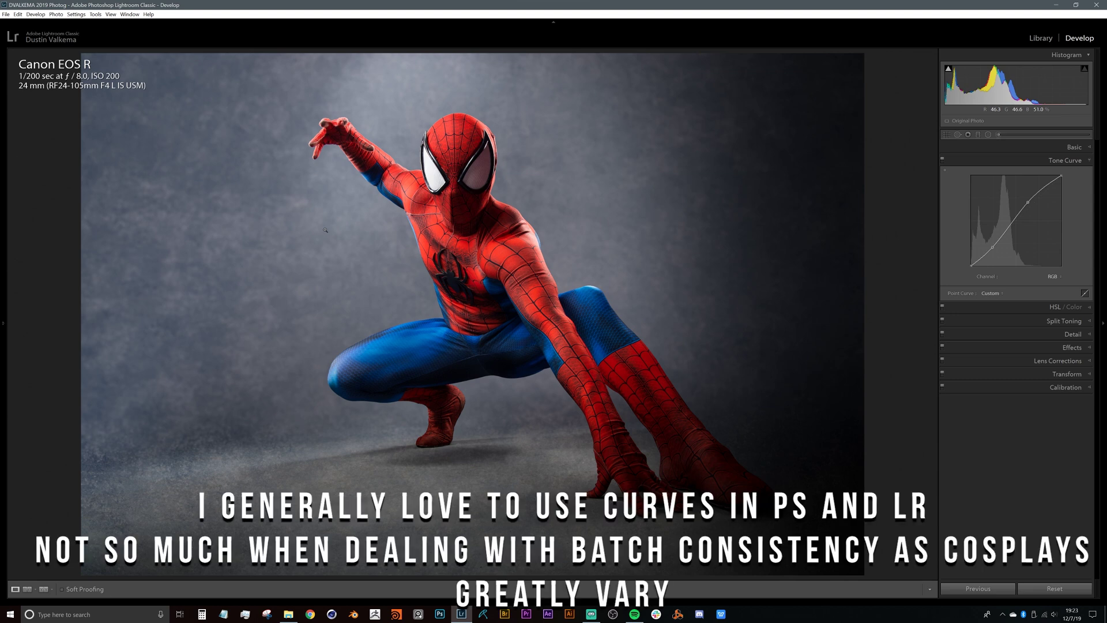
- Delete both control points from the RGB tone curve
right_click(1029, 201)
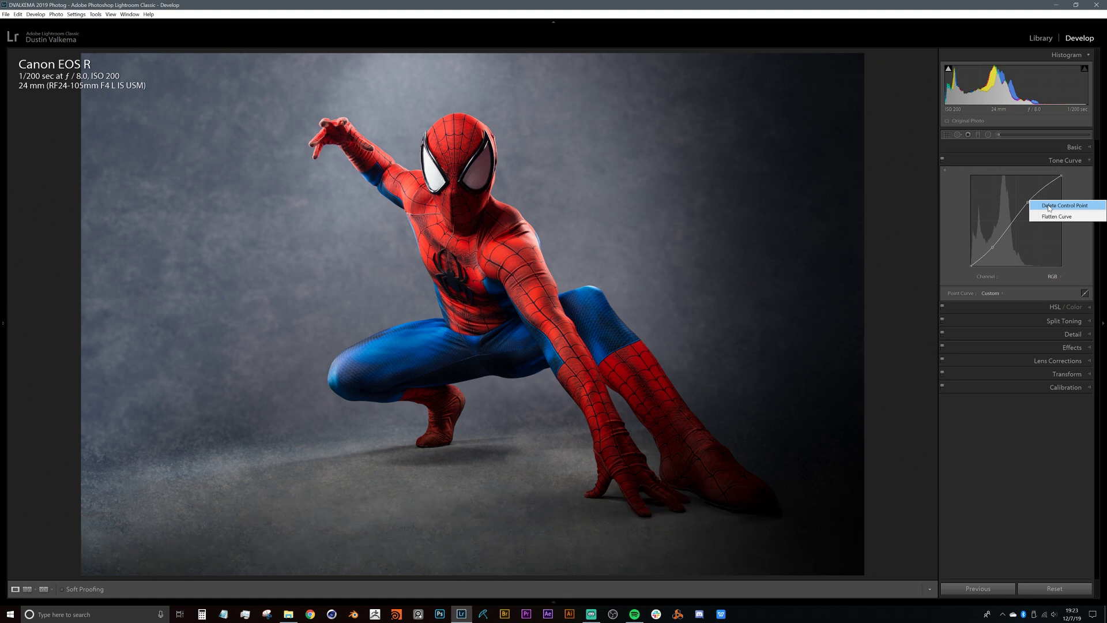
left_click(1049, 207)
right_click(994, 247)
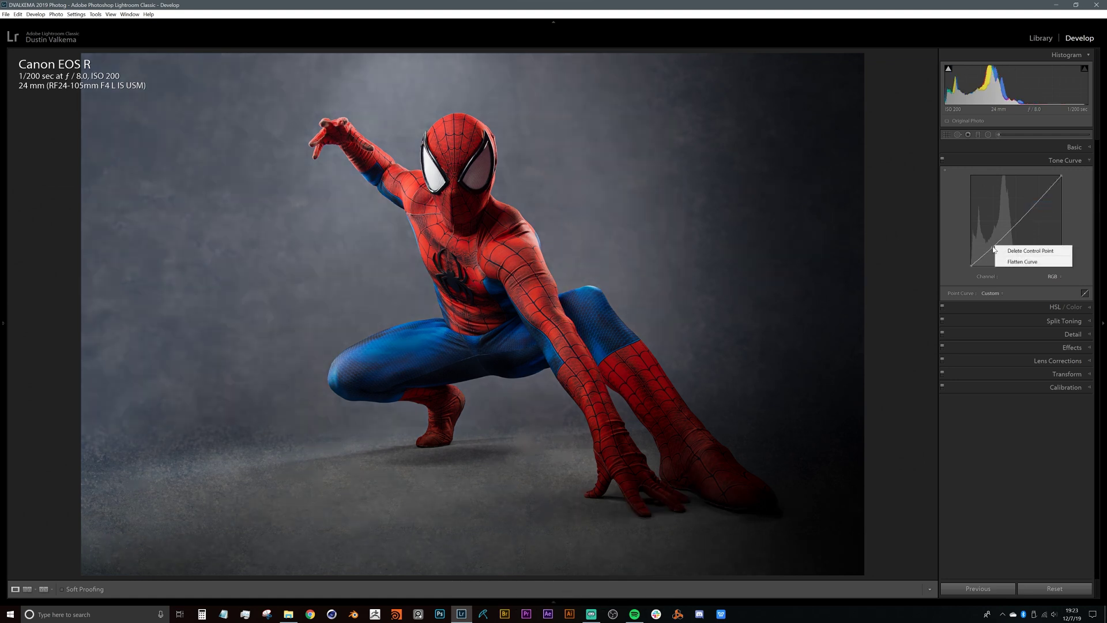
left_click(1027, 251)
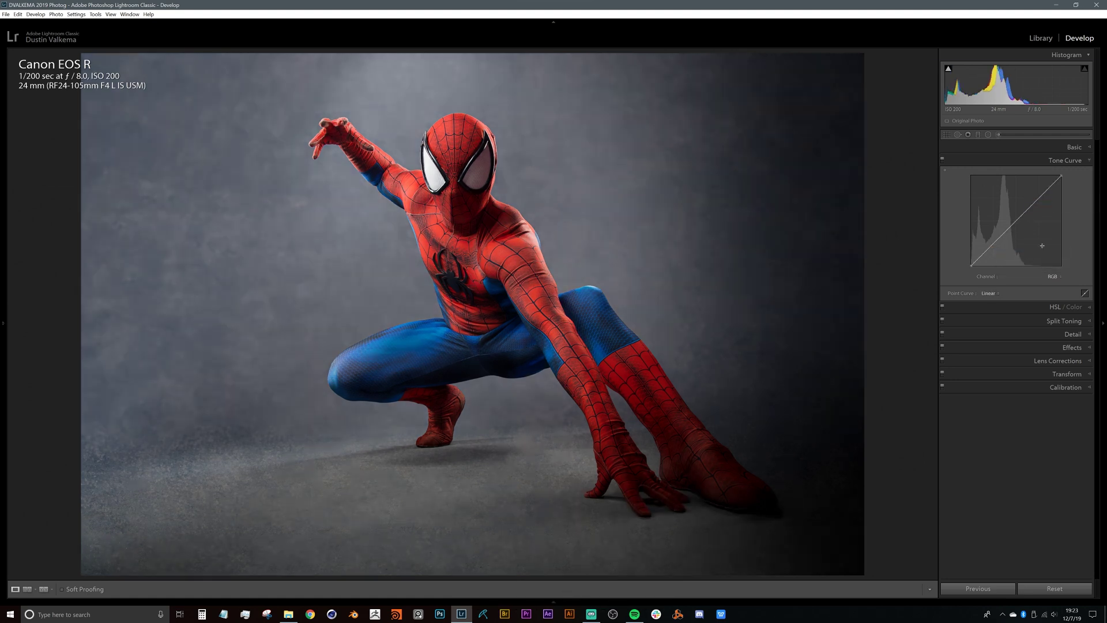
left_click(1016, 161)
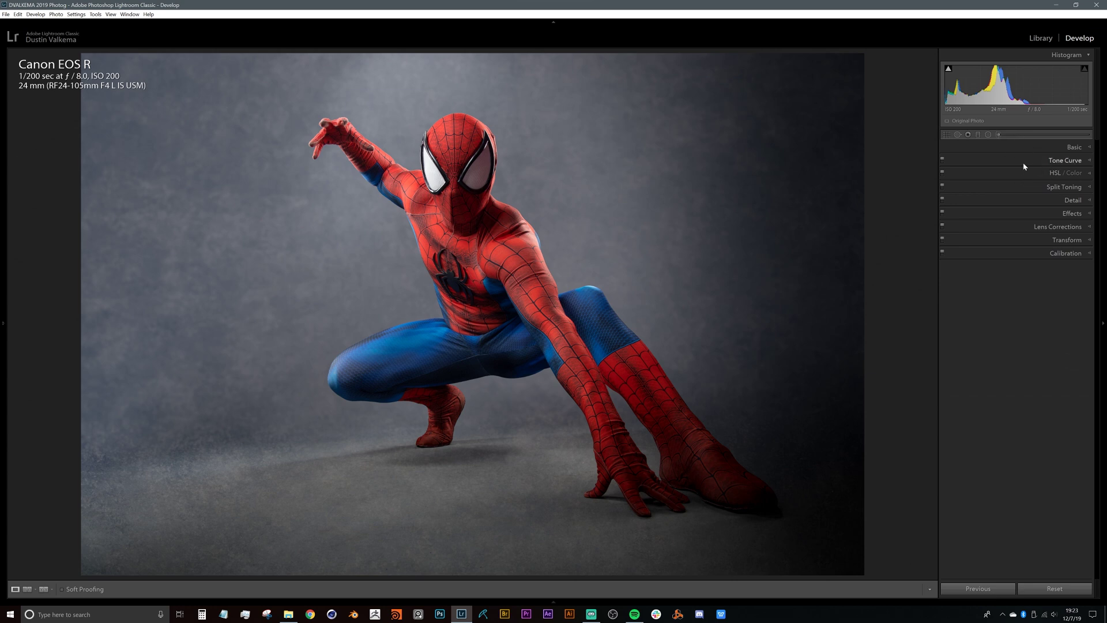
- In the HSL adjustments, set red hue to -11, red saturation to +25 and blue saturation to +19, and slightly raise red luminance
left_click(1047, 174)
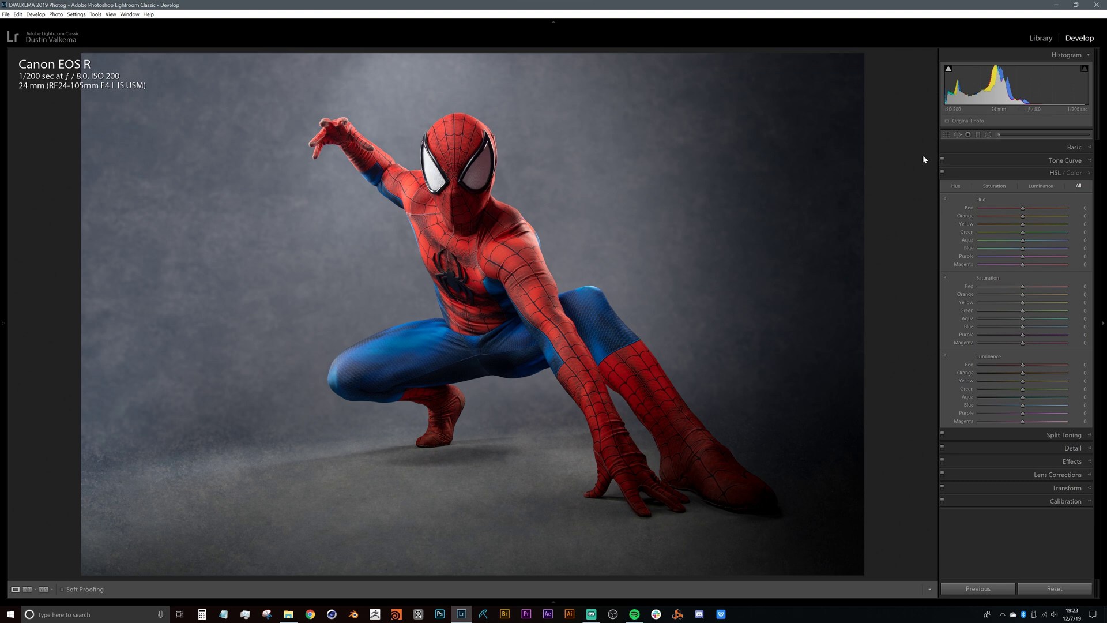
mouse_move(1023, 209)
left_mouse_down()
mouse_move(1033, 209)
mouse_move(1017, 208)
left_mouse_up()
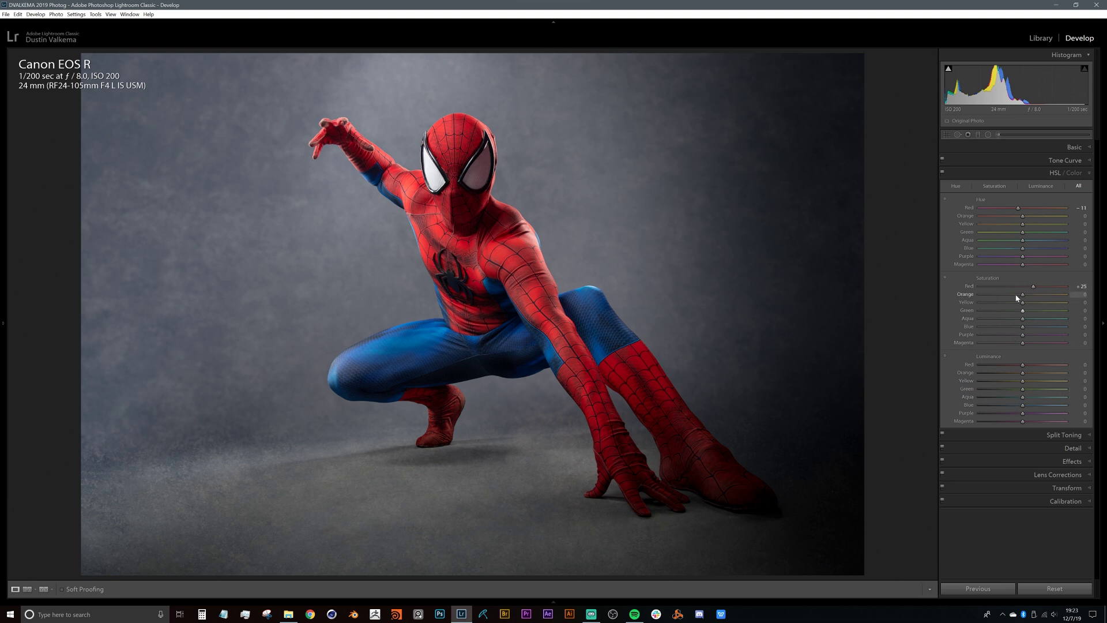
left_click_drag(1024, 330, 1025, 368)
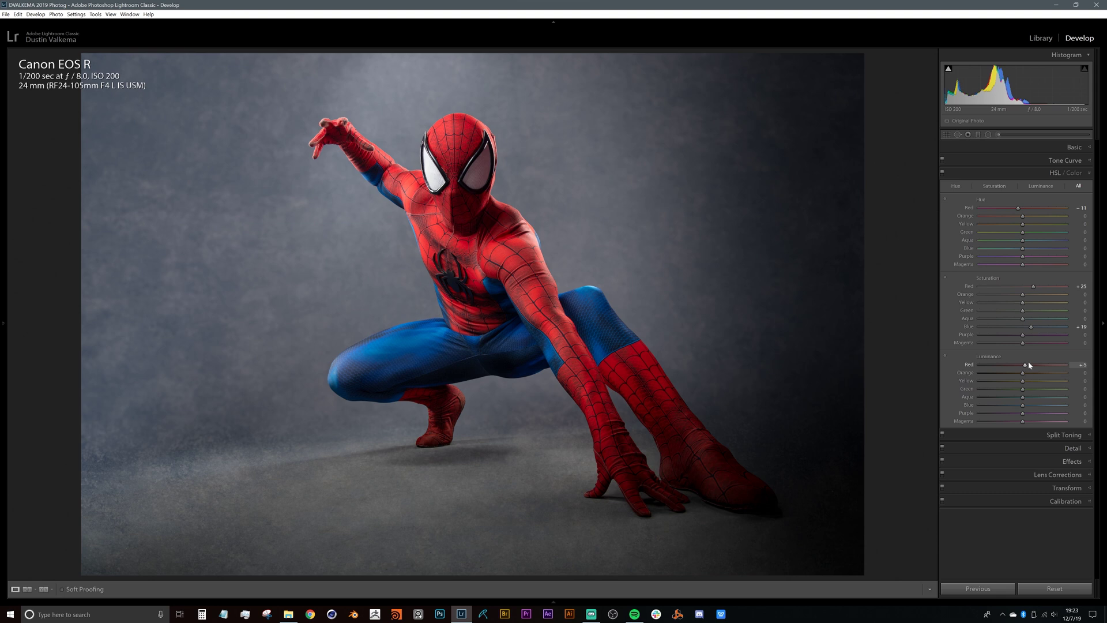
left_click(1032, 172)
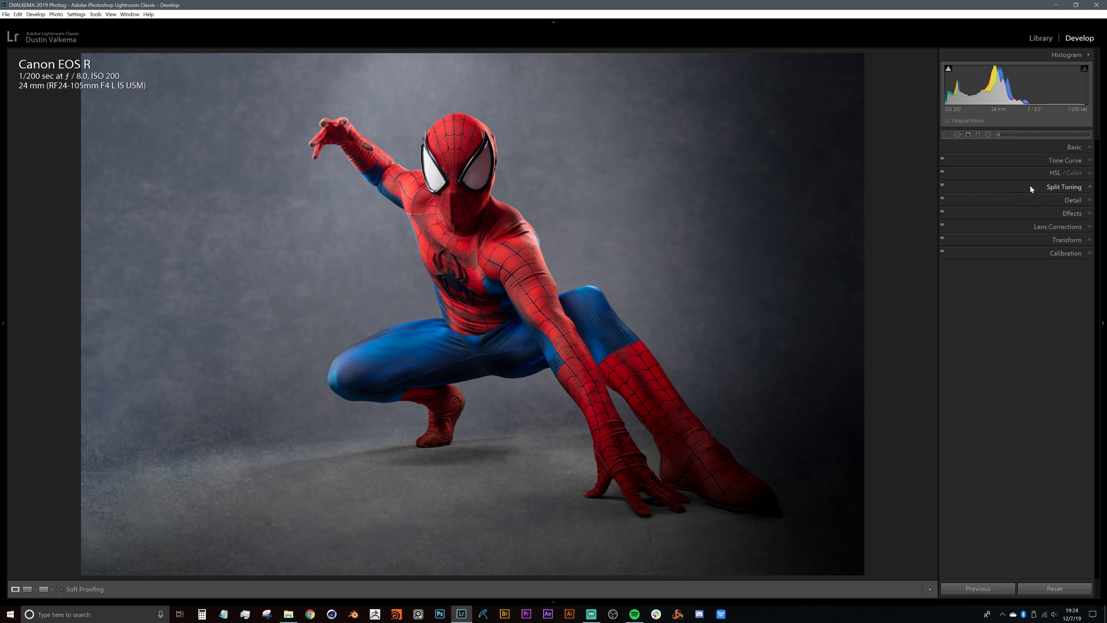
- Split-tone the shadows with hue 219 and saturation 8, resetting the highlight toning to zero
left_click(1006, 186)
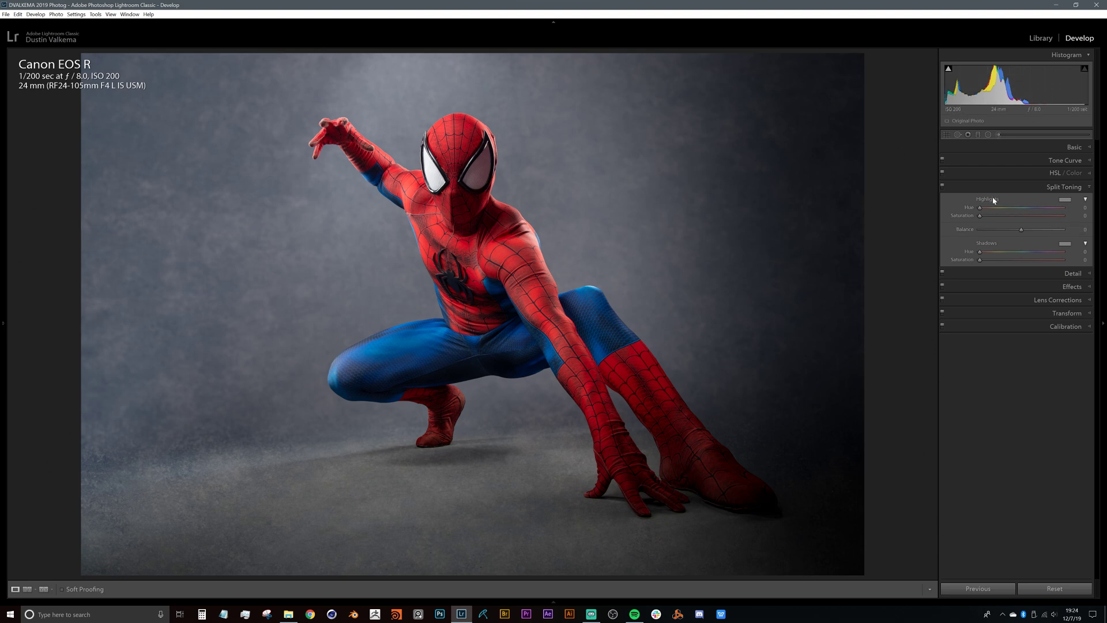
left_click_drag(981, 215, 1050, 224)
double_click(962, 215)
left_click_drag(981, 261, 1028, 254)
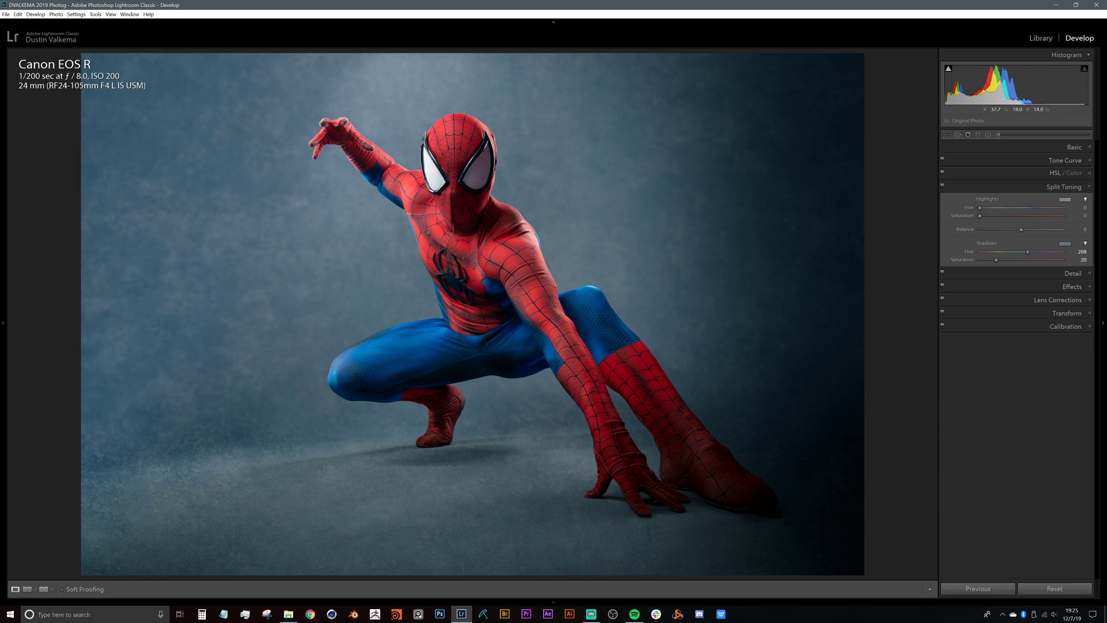
left_click_drag(996, 263, 1030, 252)
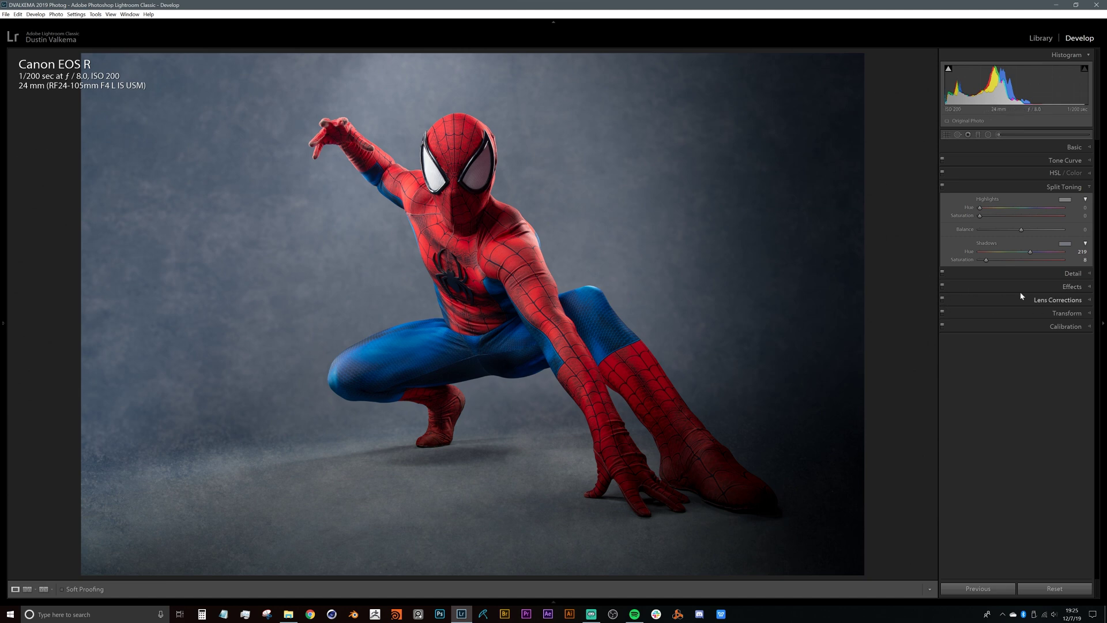
- Set the sharpening amount to 50 and check the suit's detail up close
left_click(1033, 274)
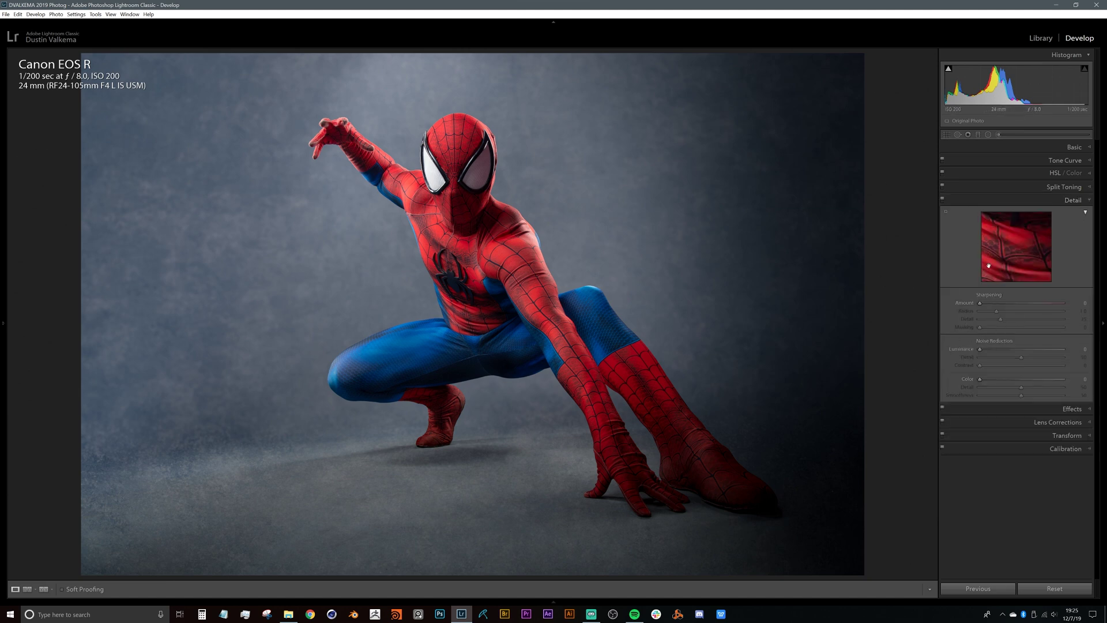
left_click_drag(1028, 266, 1000, 218)
left_click_drag(980, 303, 1008, 307)
left_click(1082, 303)
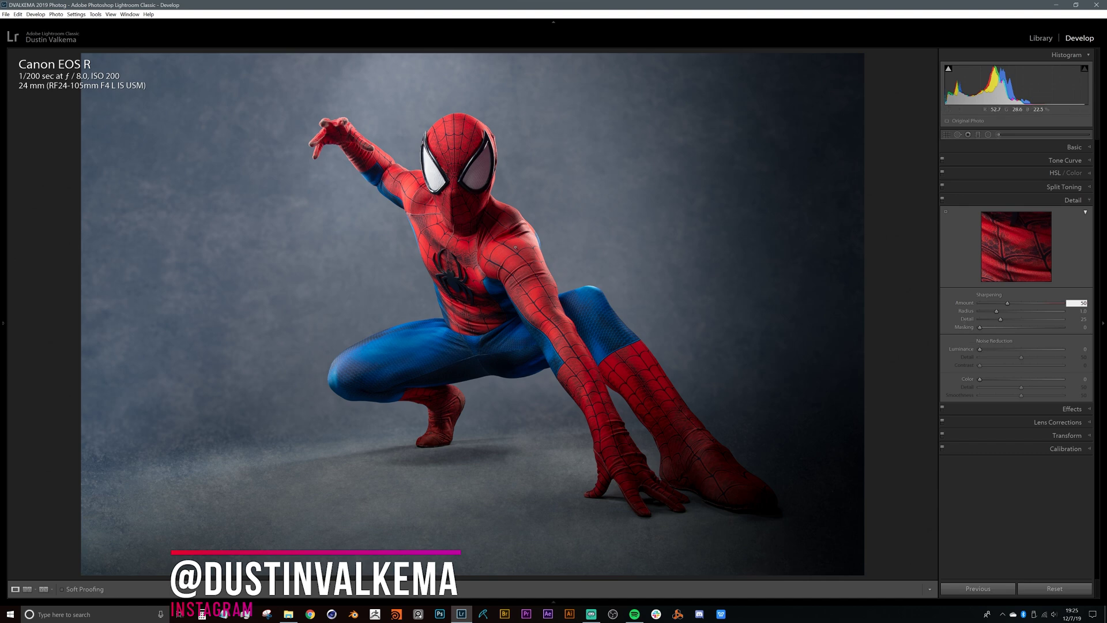
left_click(515, 246)
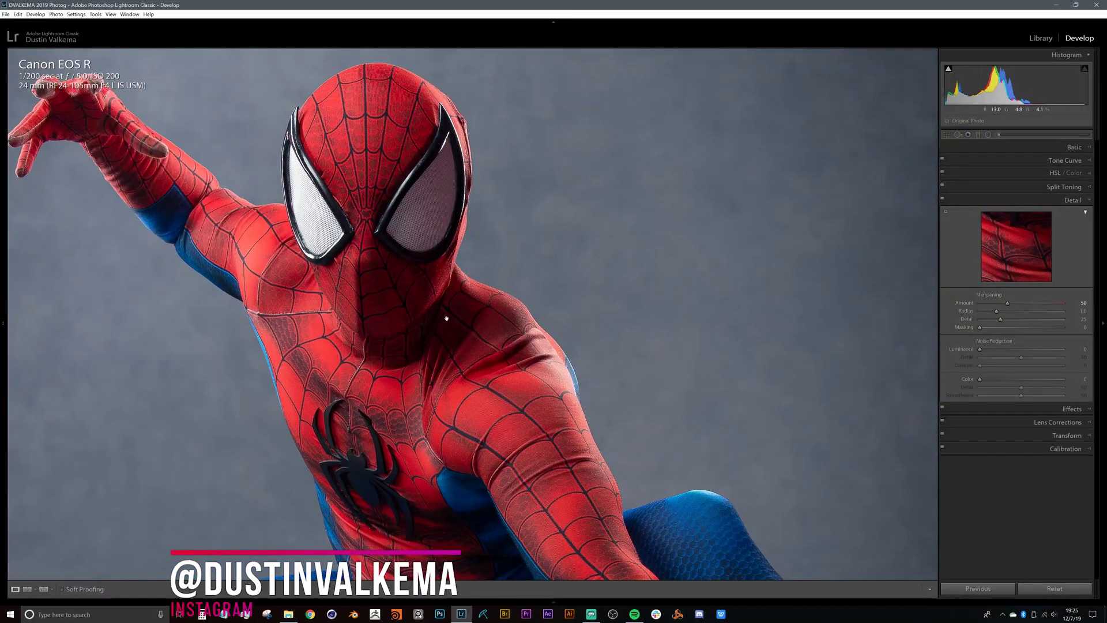
scroll(447, 318, "down", 5)
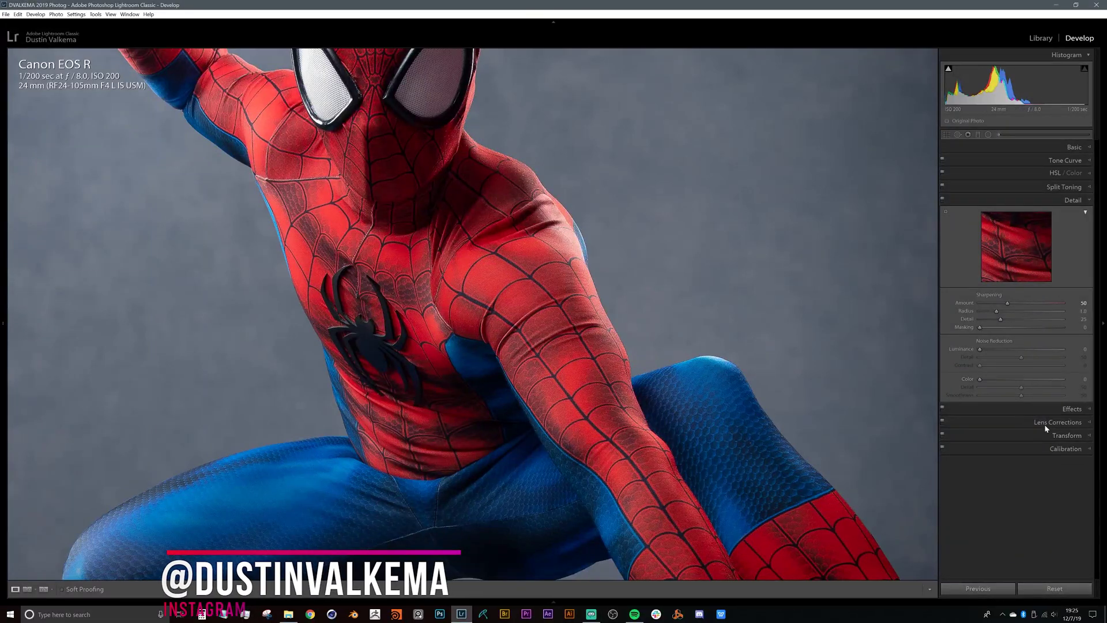
- Add film grain with an amount of 24, check it up close and return to the full photo
left_click(1067, 409)
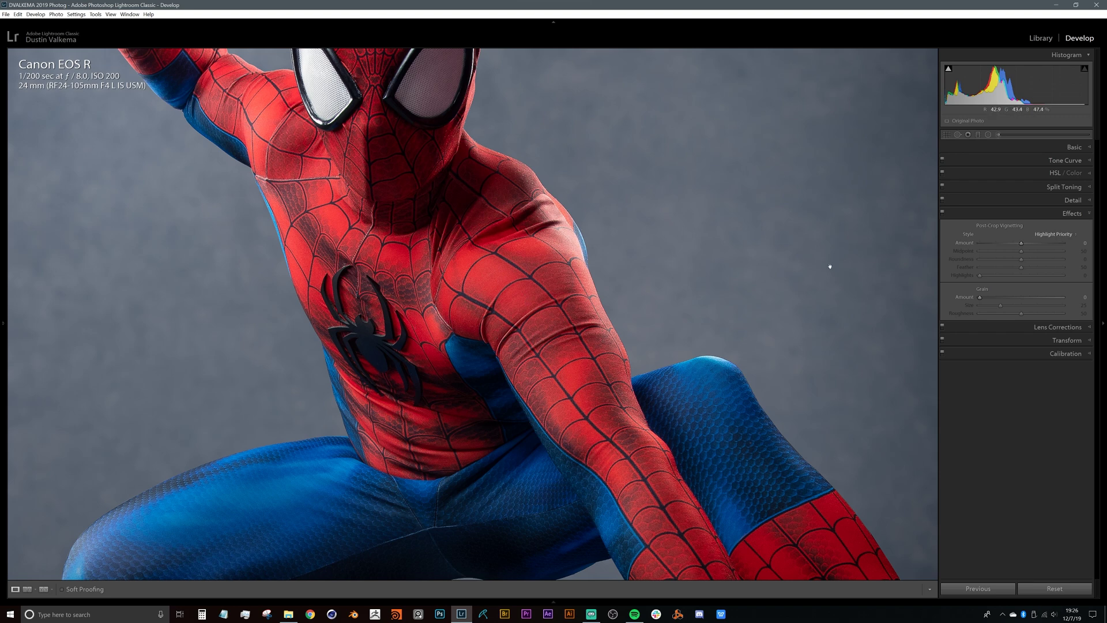
left_click_drag(981, 297, 985, 299)
left_click_drag(441, 235, 490, 240)
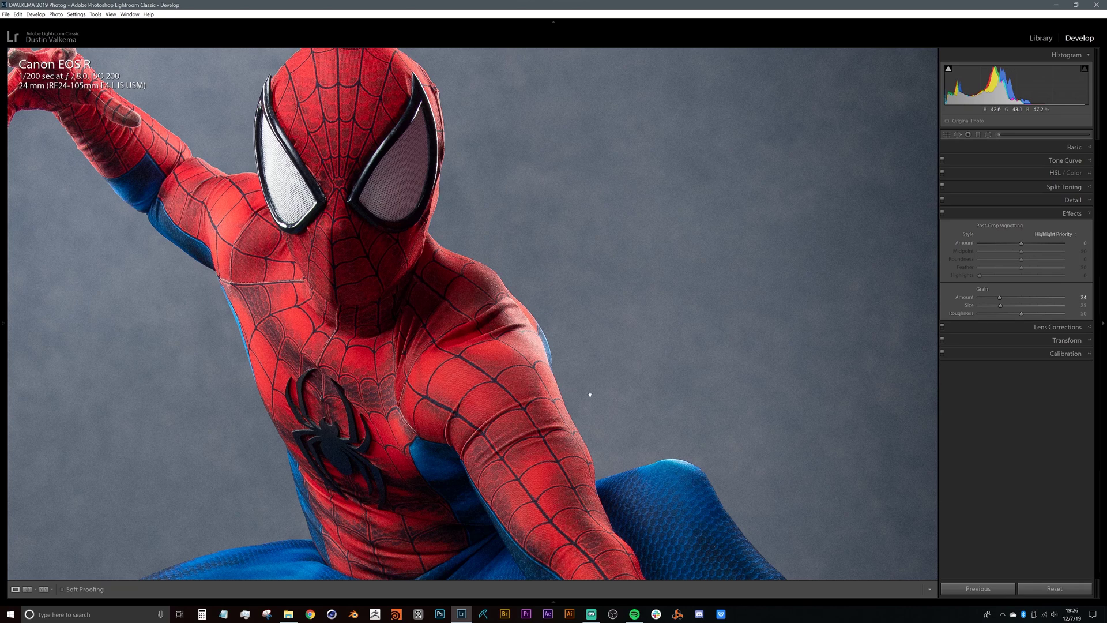
left_click_drag(664, 286, 658, 289)
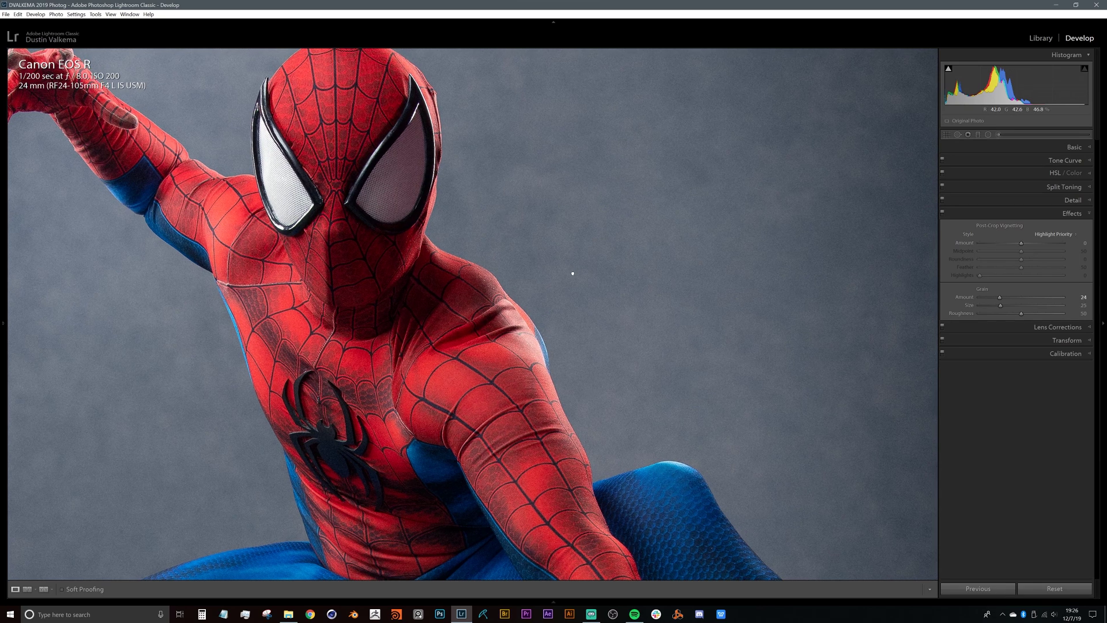
left_click(573, 273)
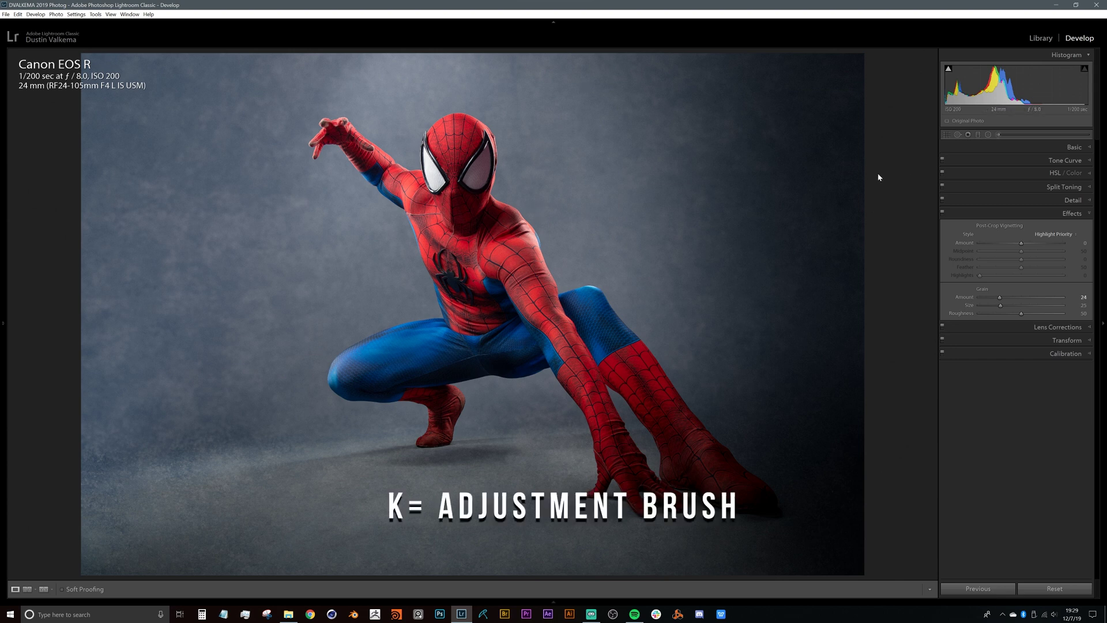
- Activate the Adjustment Brush and set its size to 7
left_click(993, 135)
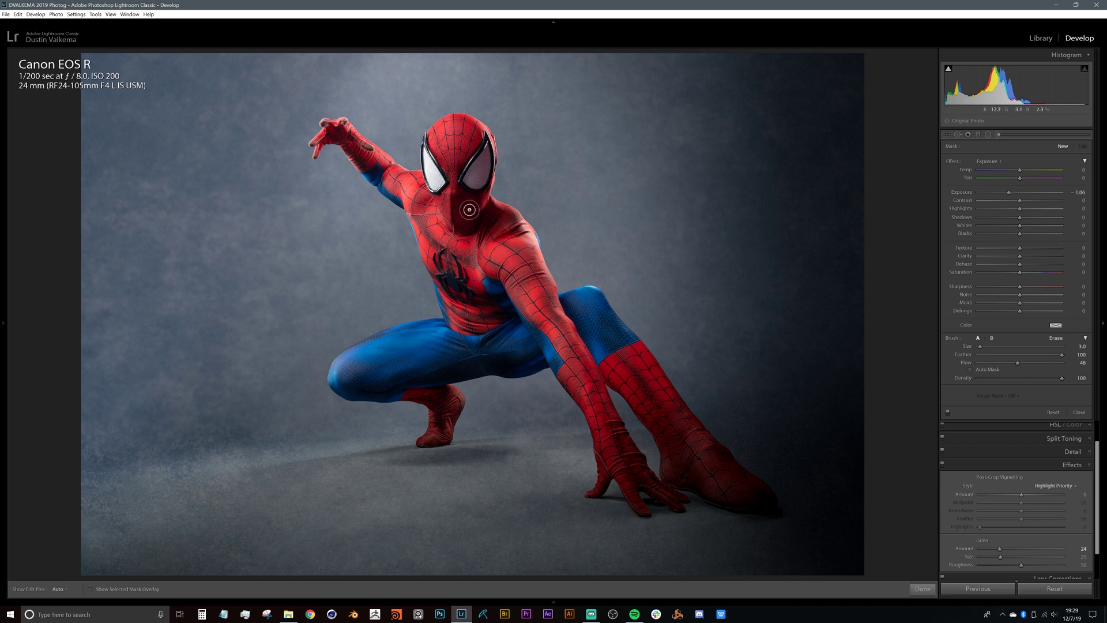
scroll(459, 205, "up", 3)
key("bracketleft")
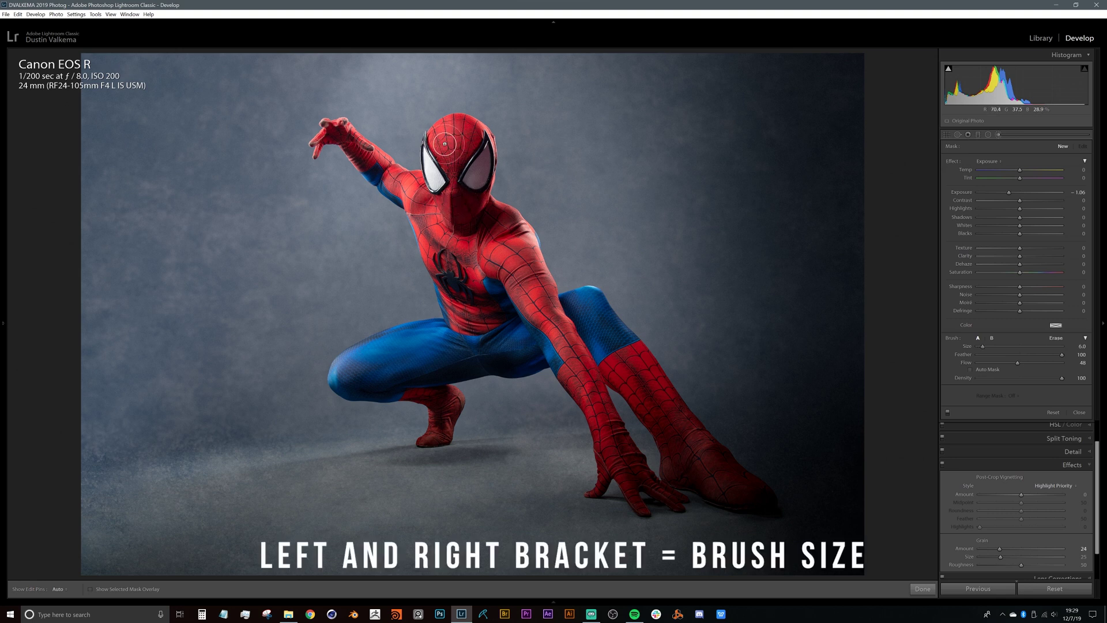
key("bracketleft")
key("bracketright")
key("bracketright")
key("bracketright")
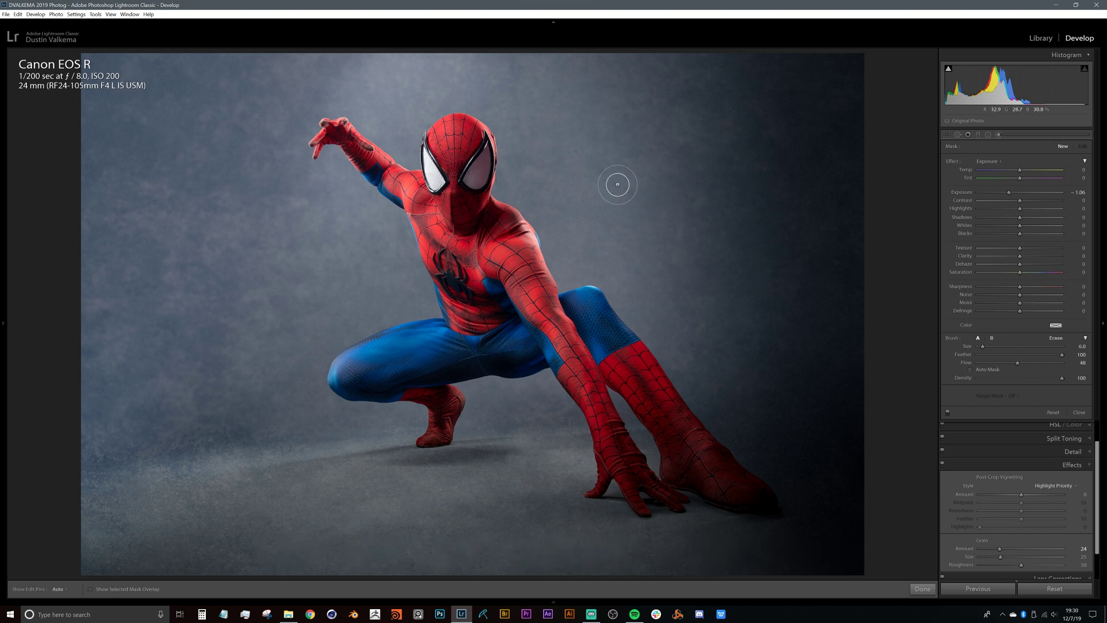
- Set the Adjustment Brush to the Clarity effect with an amount of 45
left_click(983, 161)
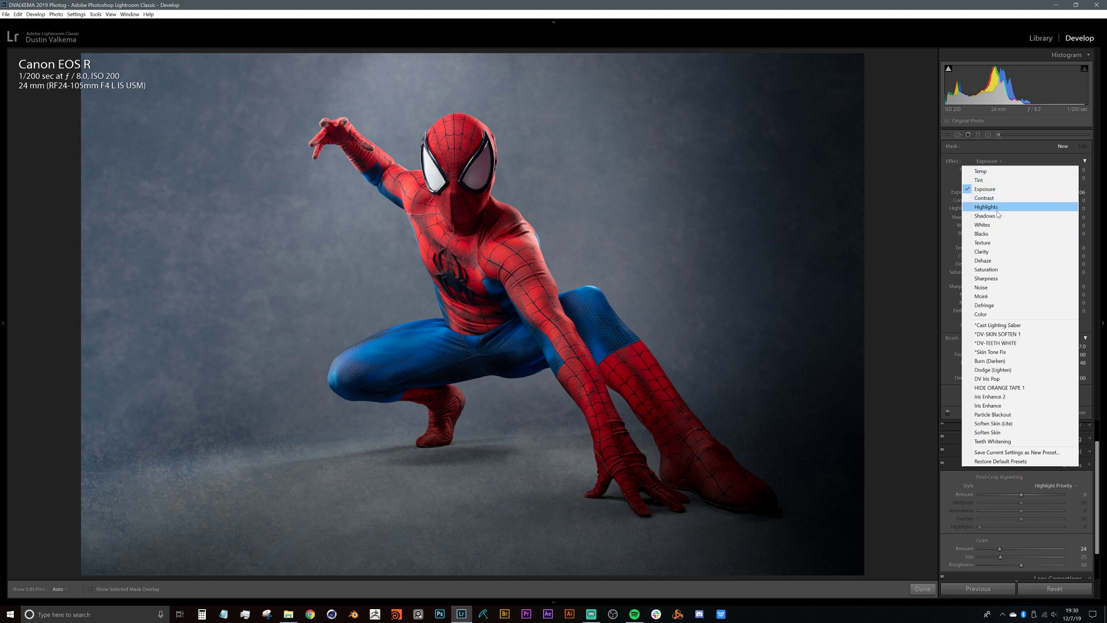
left_click(986, 253)
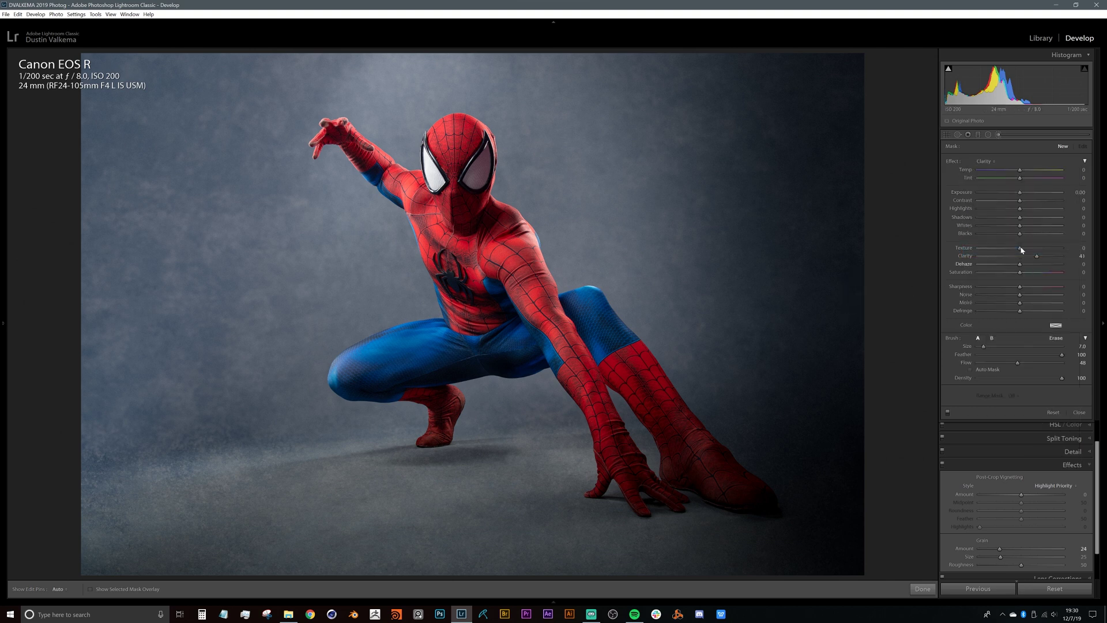
left_click(1038, 258)
left_click_drag(1039, 258, 1042, 257)
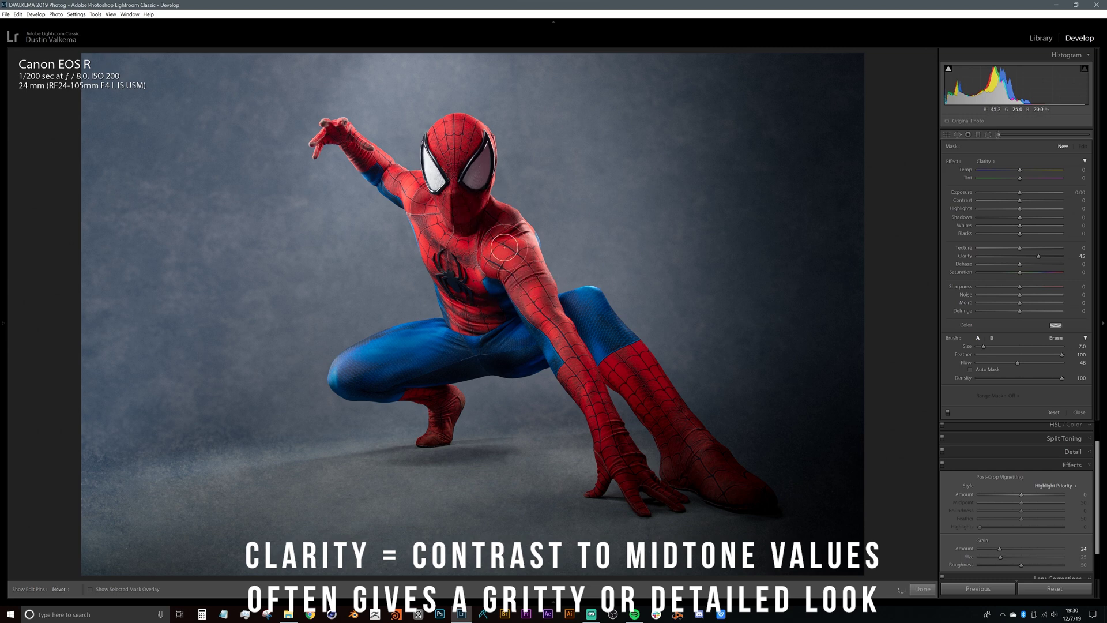
- Try a clarity brush stroke over the near arm and raised knee, check it up close and undo it
key("h")
left_click_drag(594, 323, 610, 339)
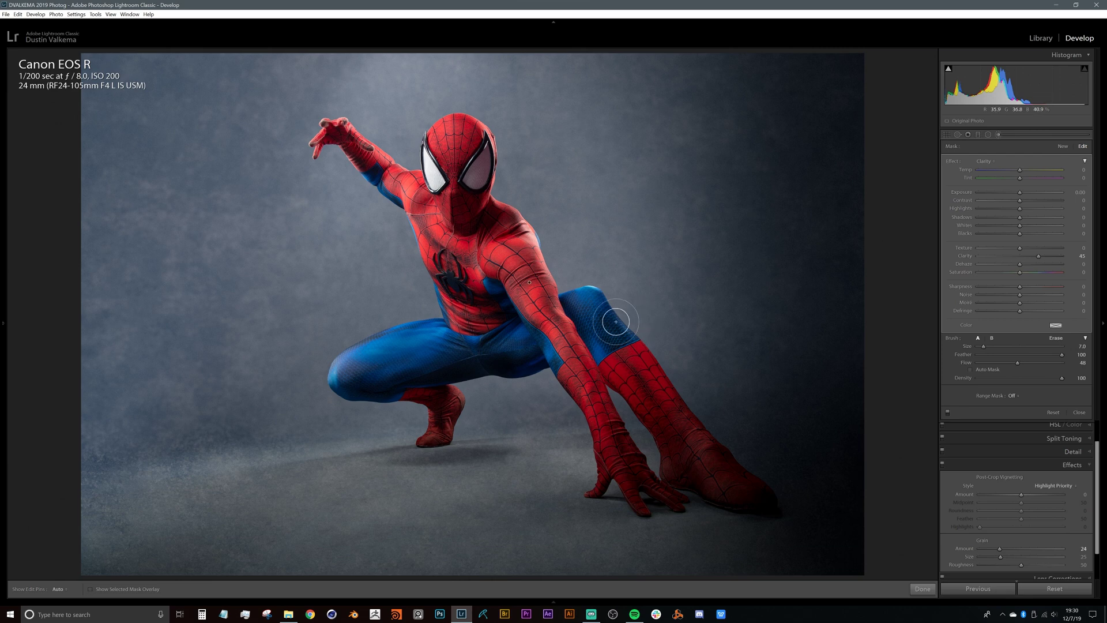
key("h")
key("z")
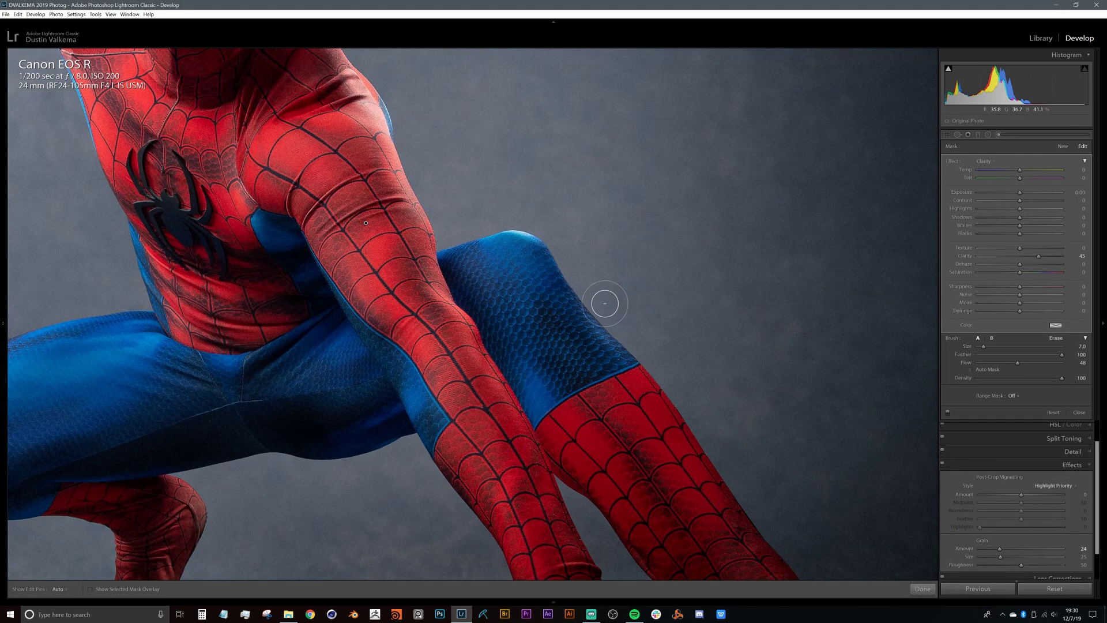
key("ctrl+z")
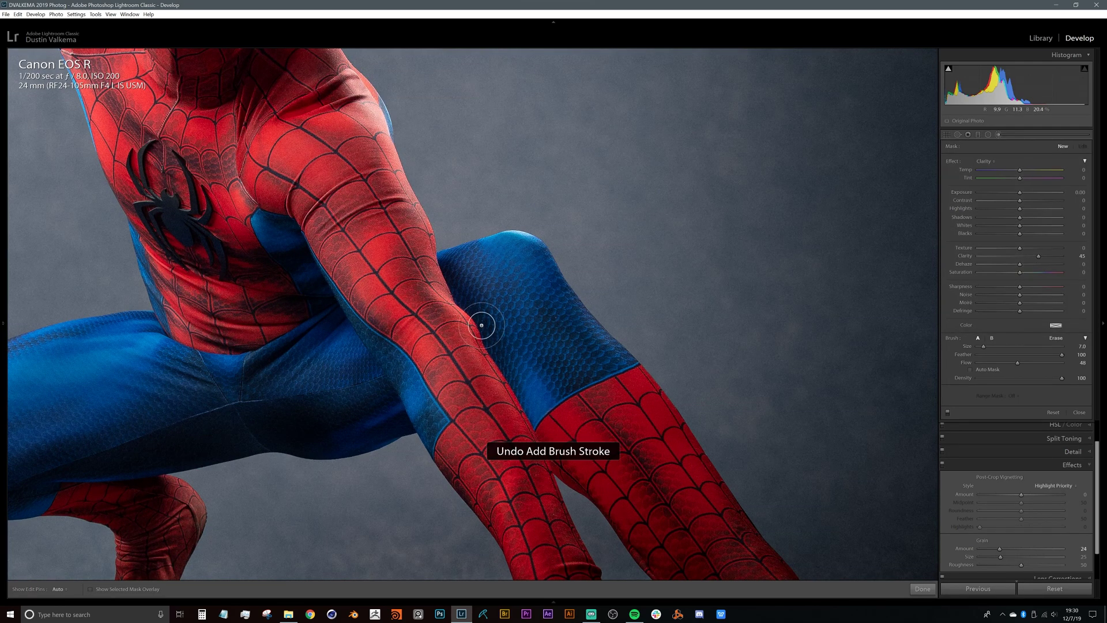
- Paint the clarity adjustment over the raised knee and the extended lower leg with a brush size of 10
scroll(452, 342, "up", 3)
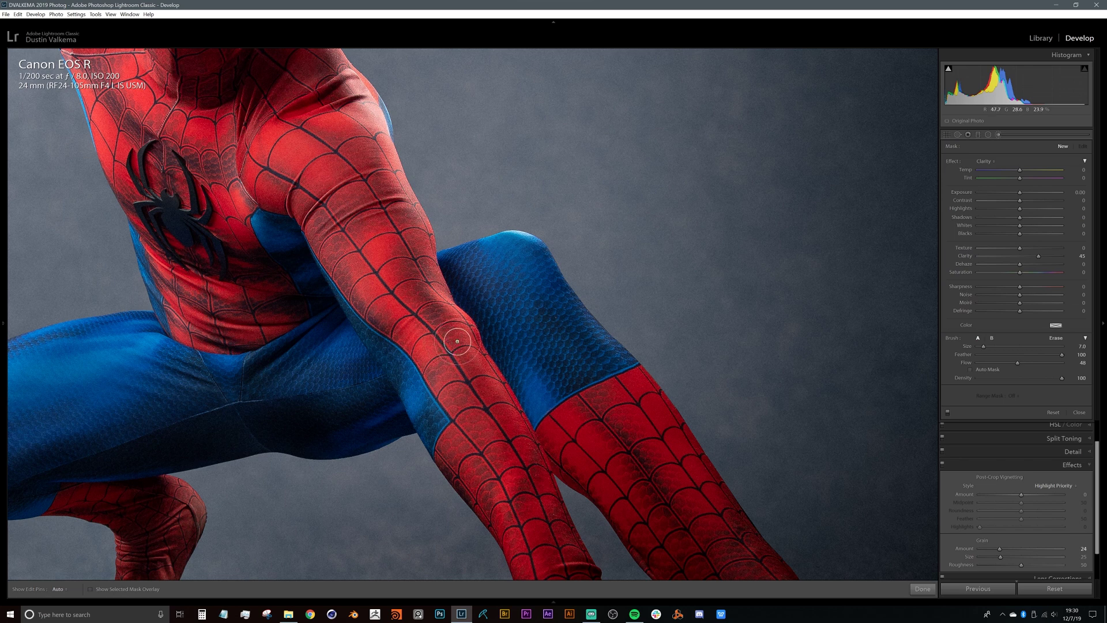
key("h")
mouse_move(536, 320)
left_mouse_down()
mouse_move(494, 286)
mouse_move(514, 323)
mouse_move(573, 363)
mouse_move(524, 262)
mouse_move(539, 369)
mouse_move(529, 400)
mouse_move(586, 389)
mouse_move(646, 470)
mouse_move(611, 407)
mouse_move(509, 297)
left_mouse_up()
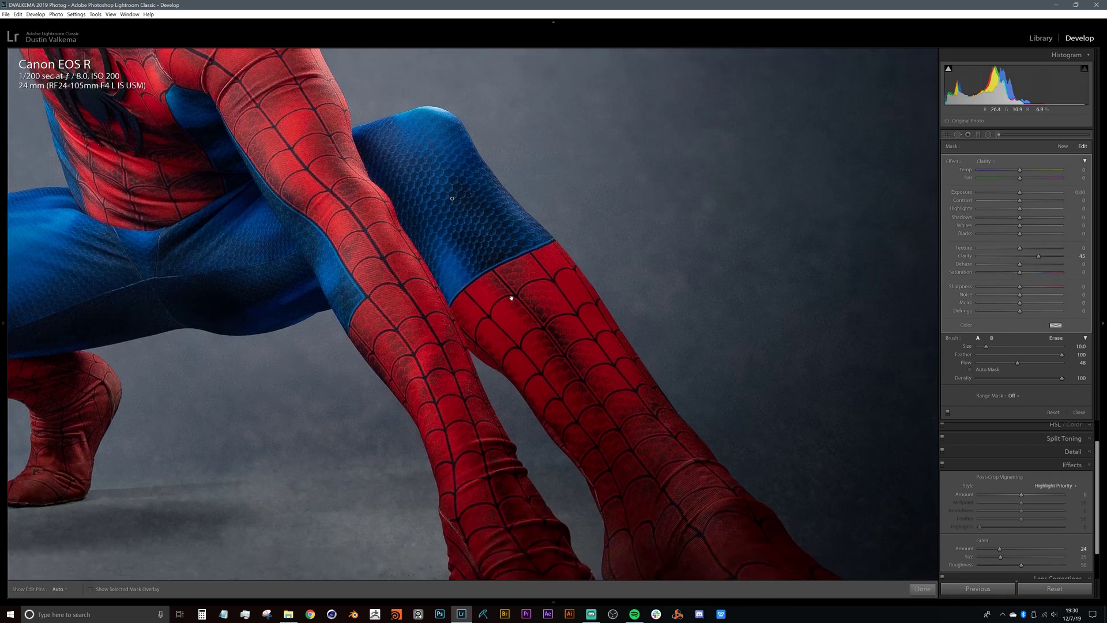
- Reduce the brush size to 6 and paint the clarity adjustment over the bent thigh and torso in the full photo
key("z")
key("h")
key("bracketleft")
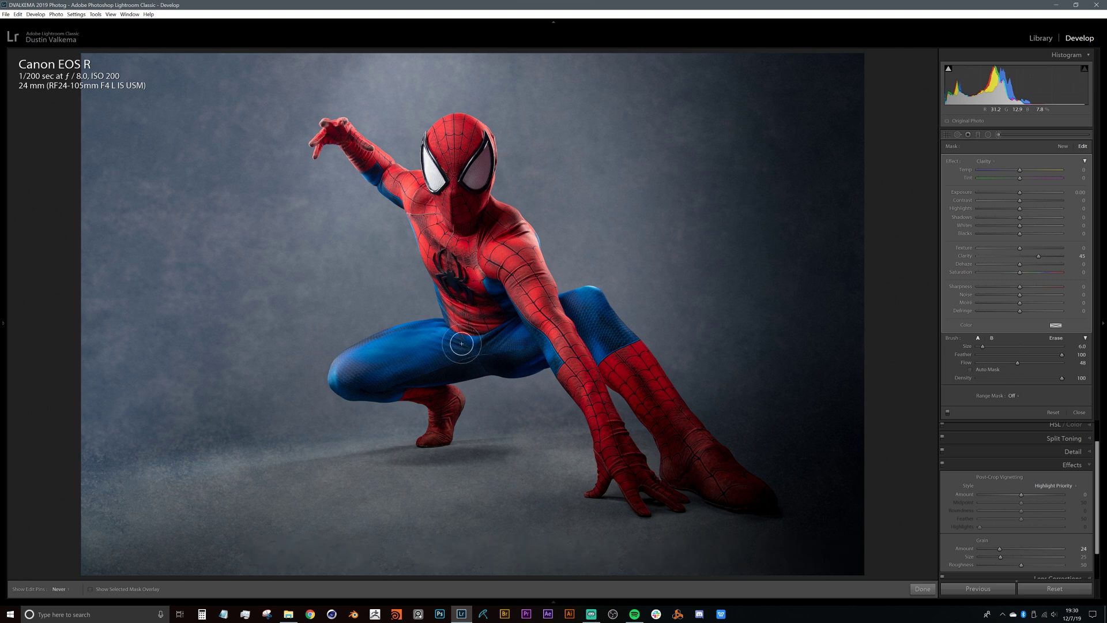
key("h")
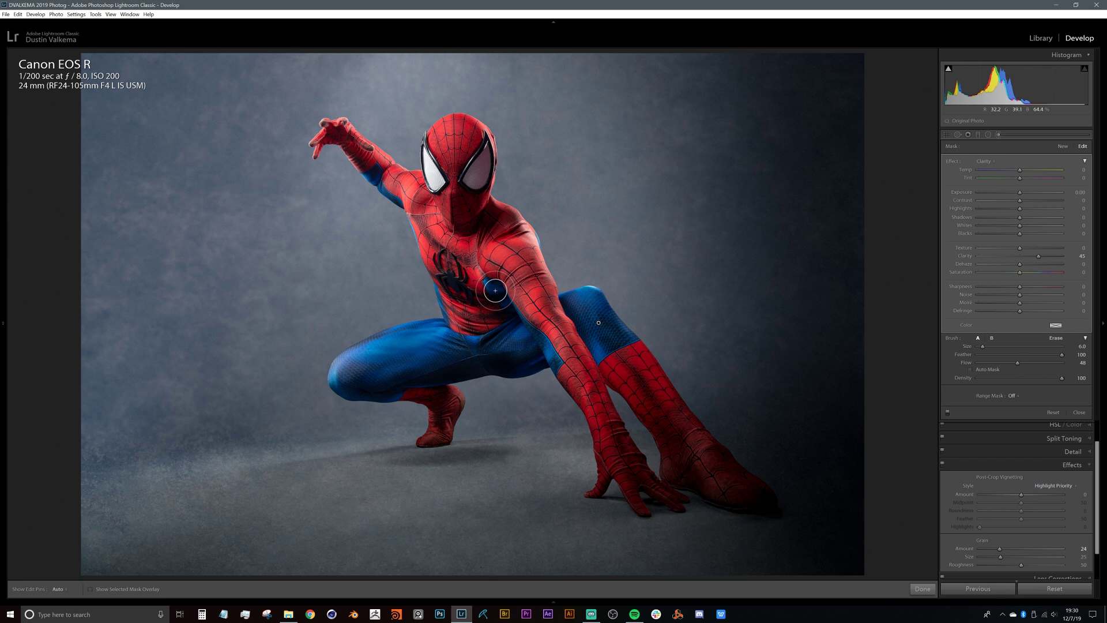
key("h")
key("h")
- Set the brushed adjustment's texture to 14 and view the suit up close
mouse_move(1037, 250)
left_mouse_down()
mouse_move(1021, 249)
mouse_move(1031, 252)
left_mouse_up()
left_click_drag(1029, 247, 1027, 248)
key("z")
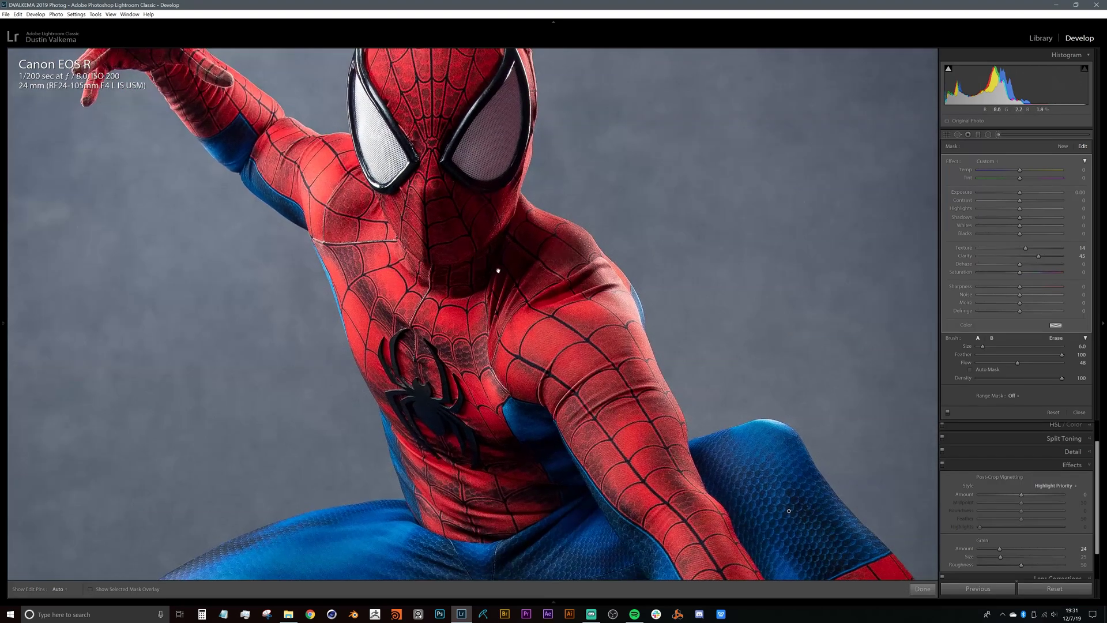
- Examine the brushed suit detail up close from the mask and raised hand down to the legs
scroll(498, 270, "down", 5)
scroll(498, 271, "right", 3)
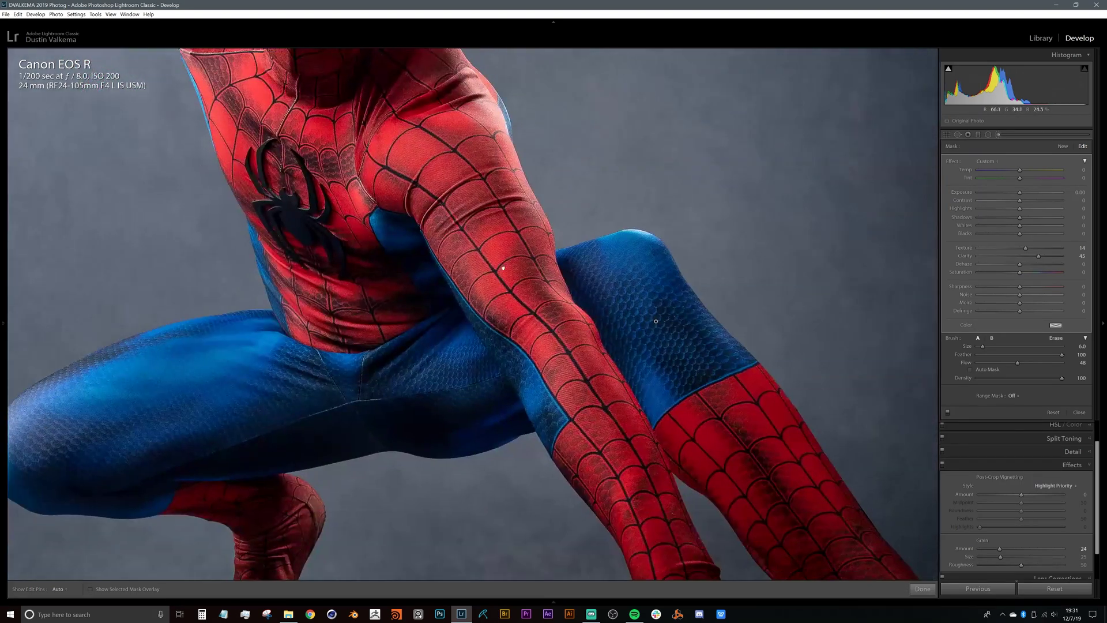
scroll(615, 352, "up", 4)
scroll(615, 352, "left", 1)
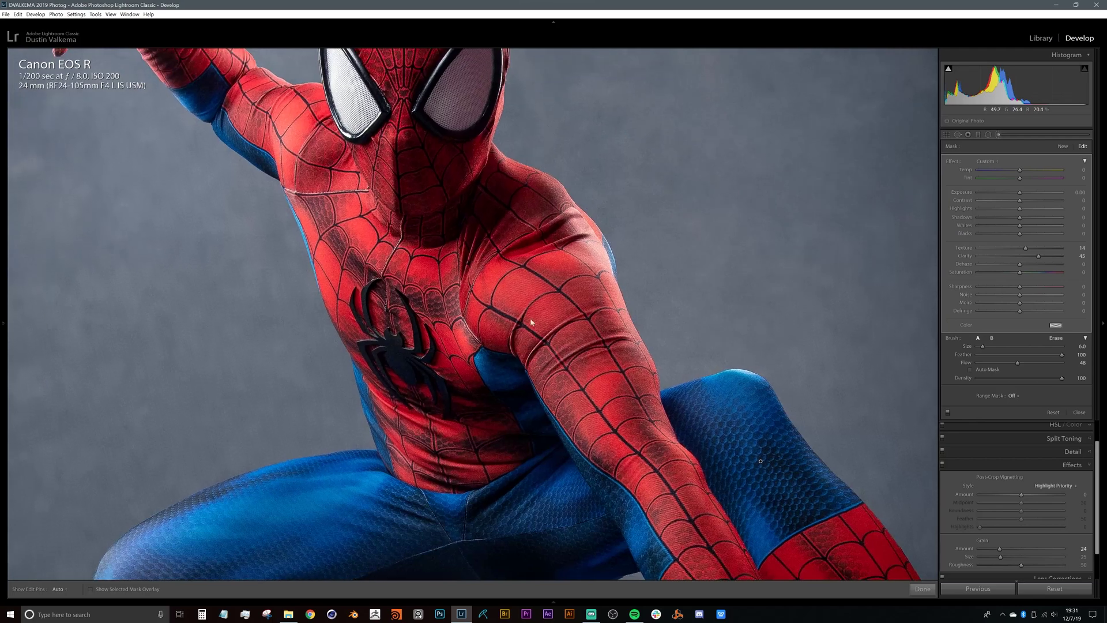
scroll(428, 248, "up", 4)
scroll(427, 248, "left", 2)
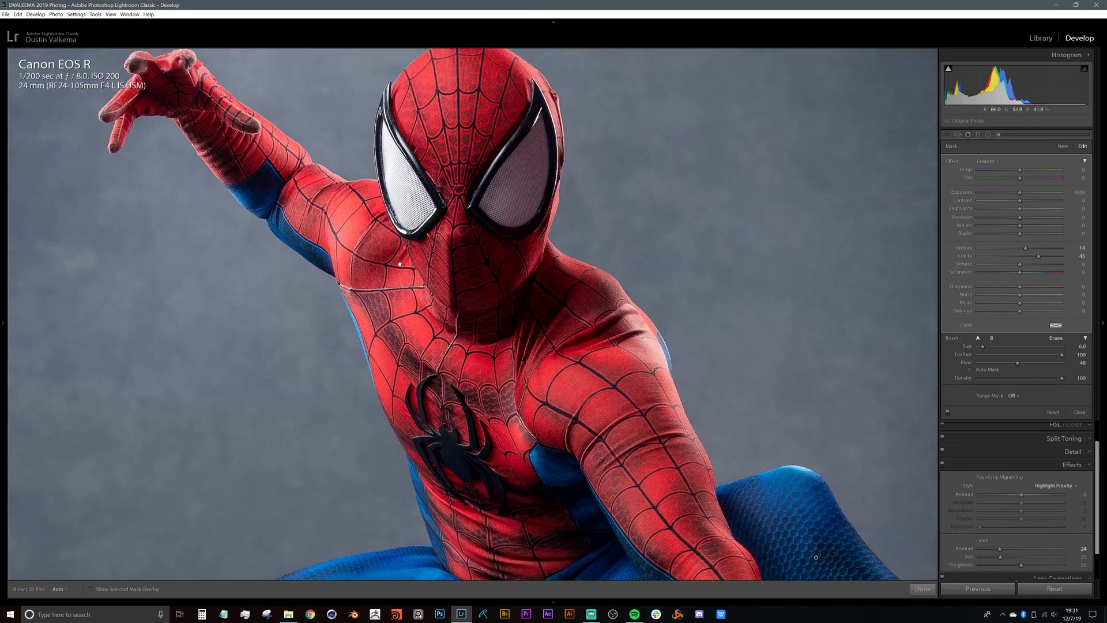
scroll(497, 375, "down", 5)
scroll(498, 375, "right", 2)
scroll(458, 366, "down", 1)
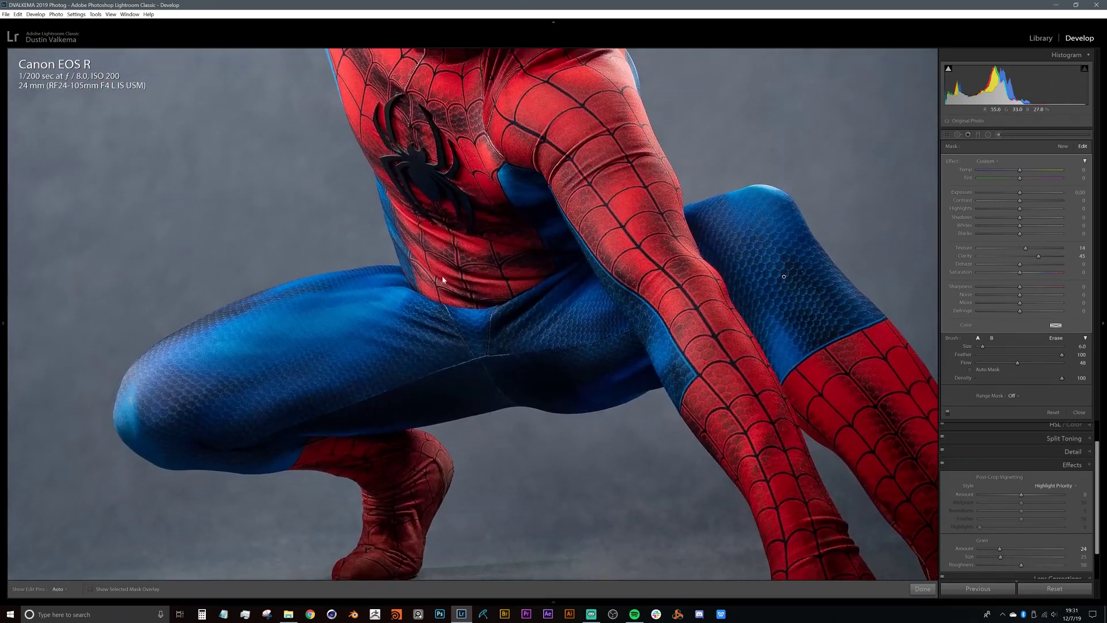
scroll(267, 364, "up", 3)
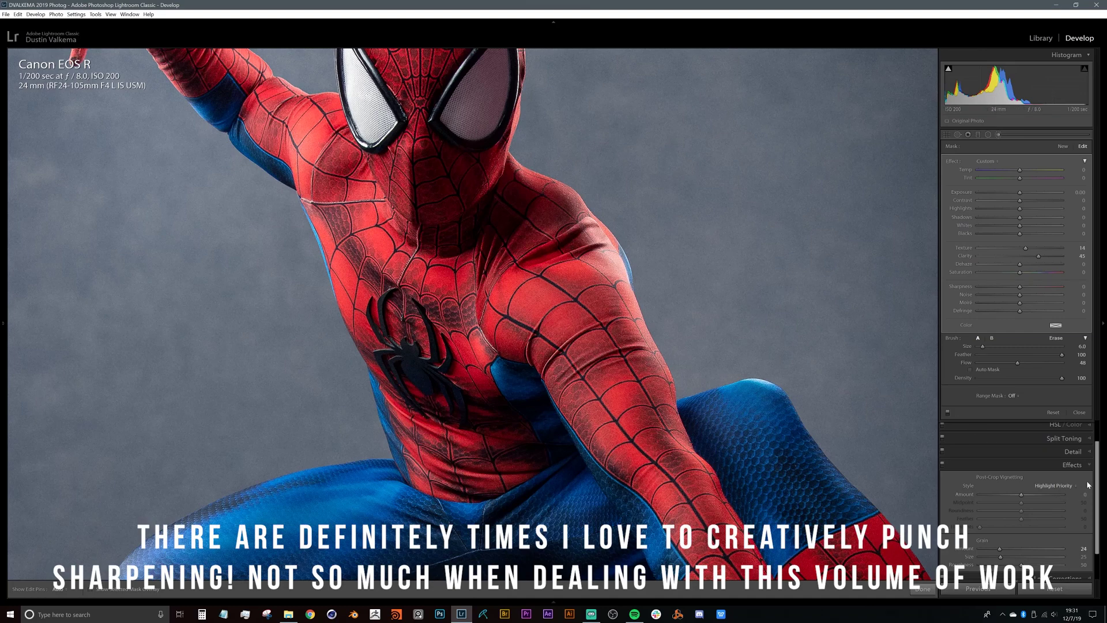
- Try a sharpening amount of 150, then reduce it to 46 and return to the full photo
left_click(1073, 452)
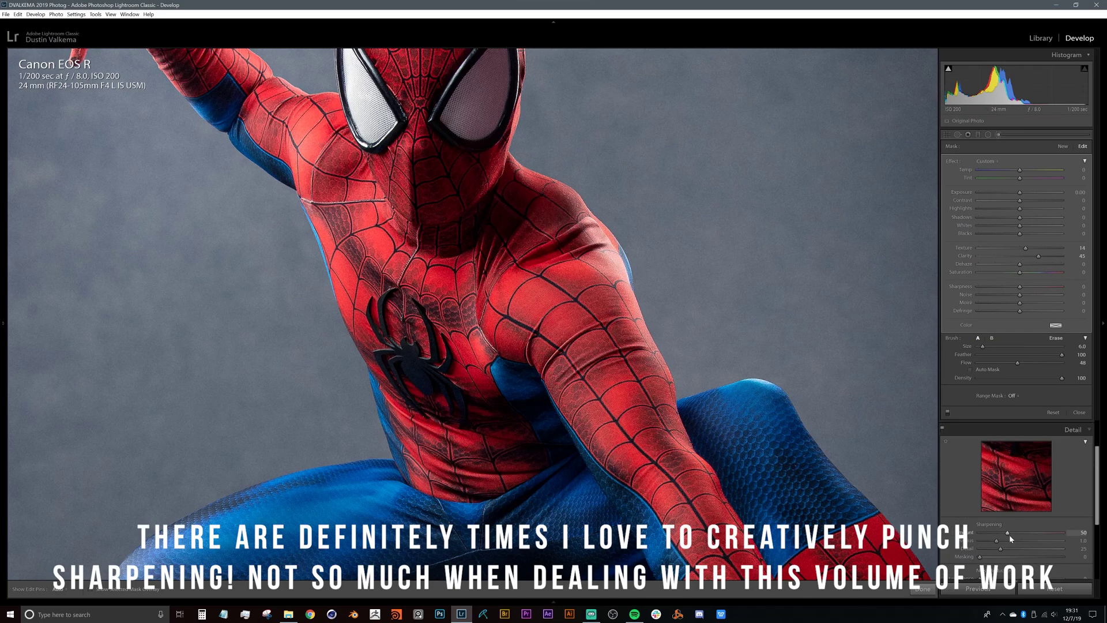
left_click_drag(1062, 531, 1074, 522)
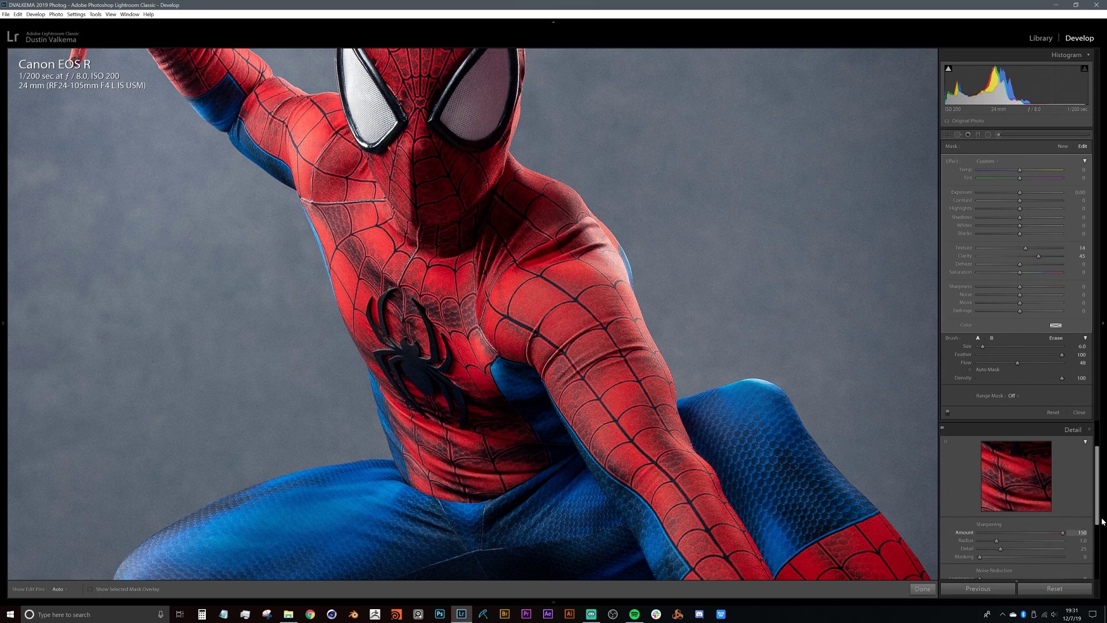
left_click_drag(1015, 539, 1007, 540)
key("z")
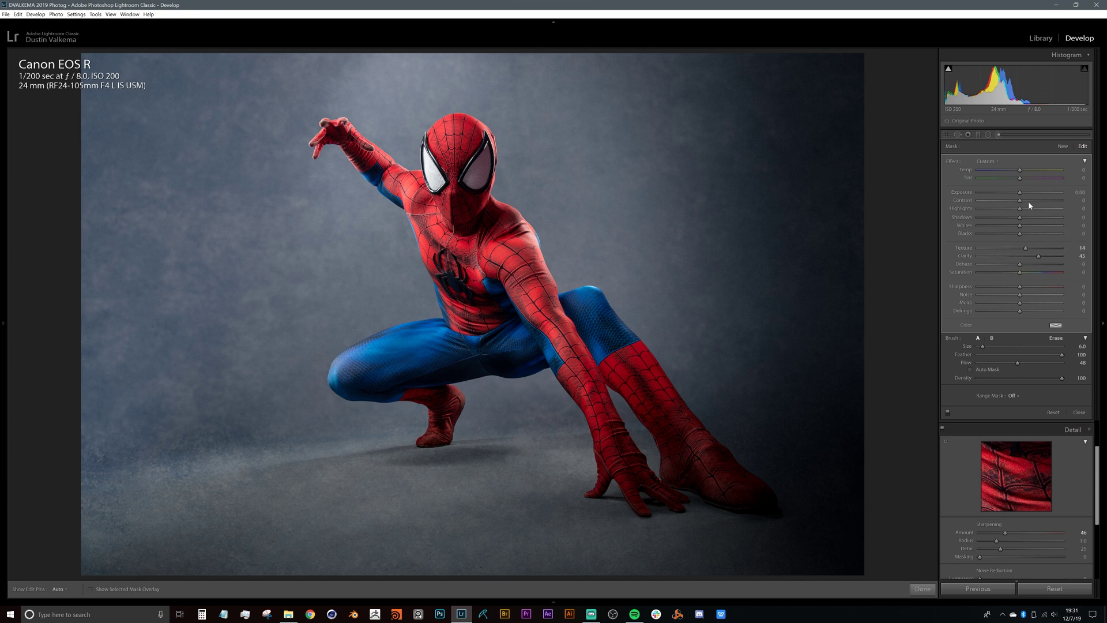
- Start a new brush adjustment using the Exposure effect with a value of 1.06
left_click(1064, 145)
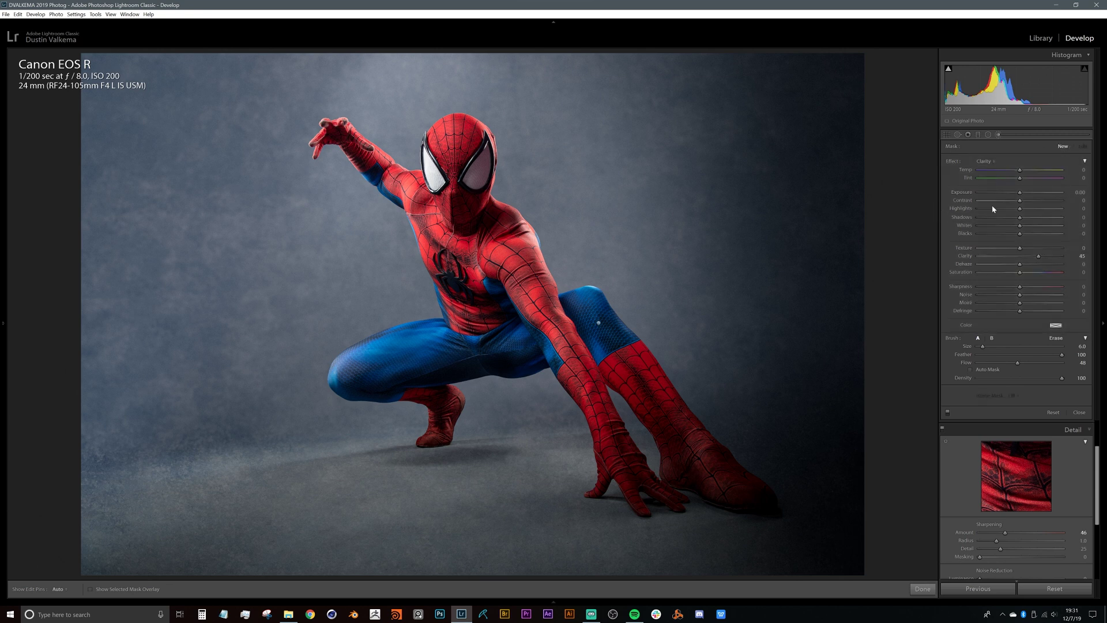
left_click(996, 162)
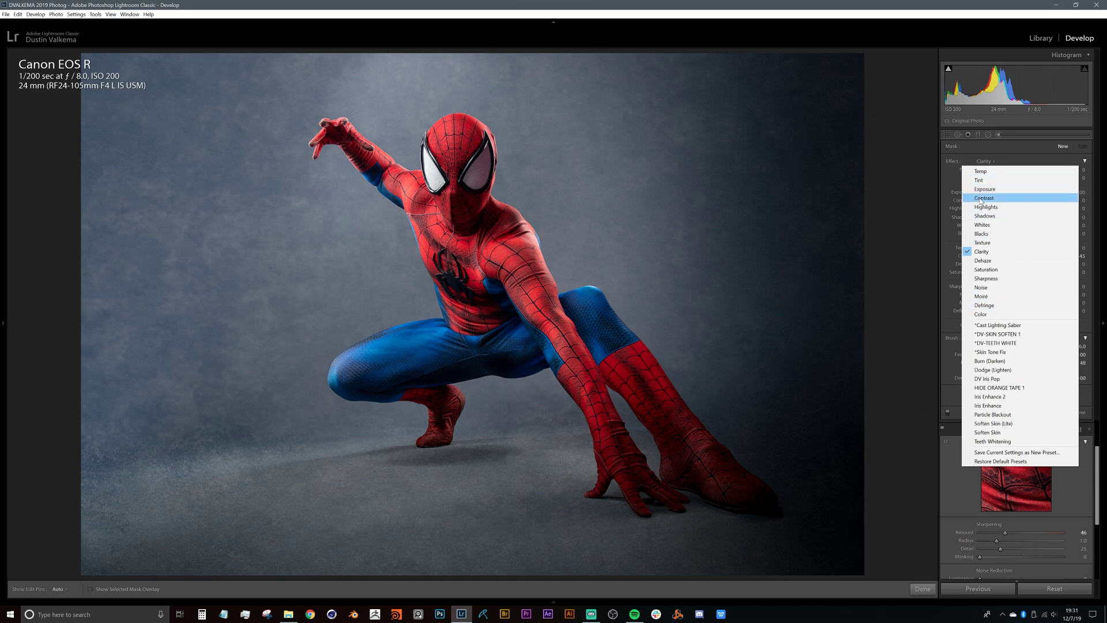
left_click(990, 189)
left_click_drag(1021, 192, 1009, 192)
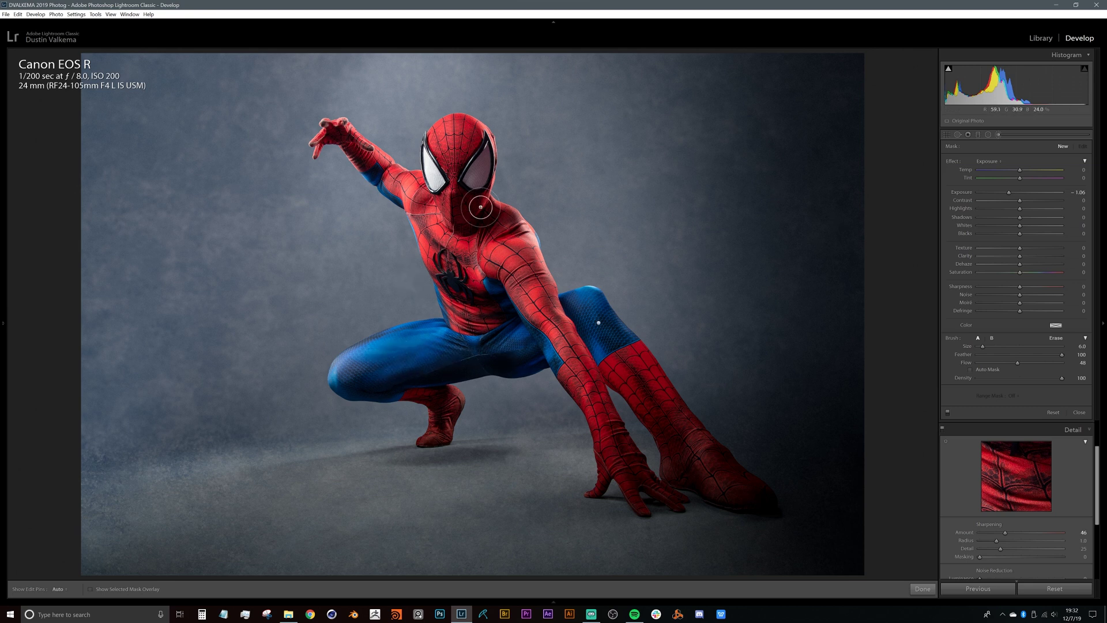
left_click_drag(1009, 192, 1036, 194)
- Brighten the bent thigh and the rear foot with exposure strokes, reducing the brush size to 2
scroll(381, 317, "down", 2)
key("h")
scroll(392, 346, "up", 1)
scroll(349, 363, "down", 2)
left_click(454, 406)
scroll(453, 413, "down", 1)
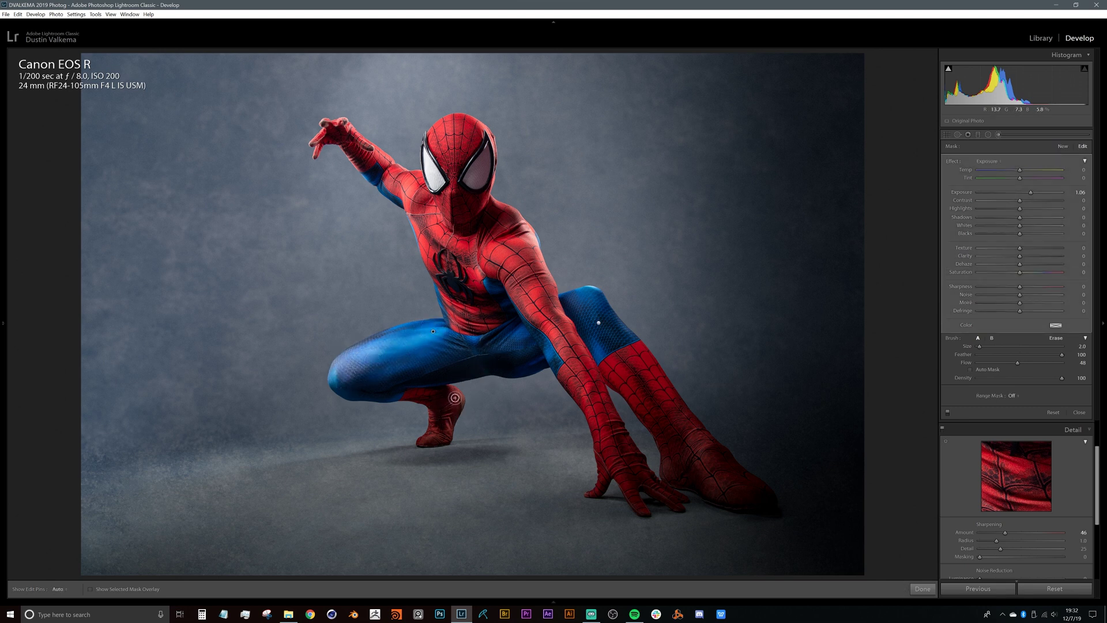
- Enlarge the brush to size 4 and paint the exposure adjustment over the hips and the planted hand
key("h")
key("h")
scroll(523, 342, "up", 1)
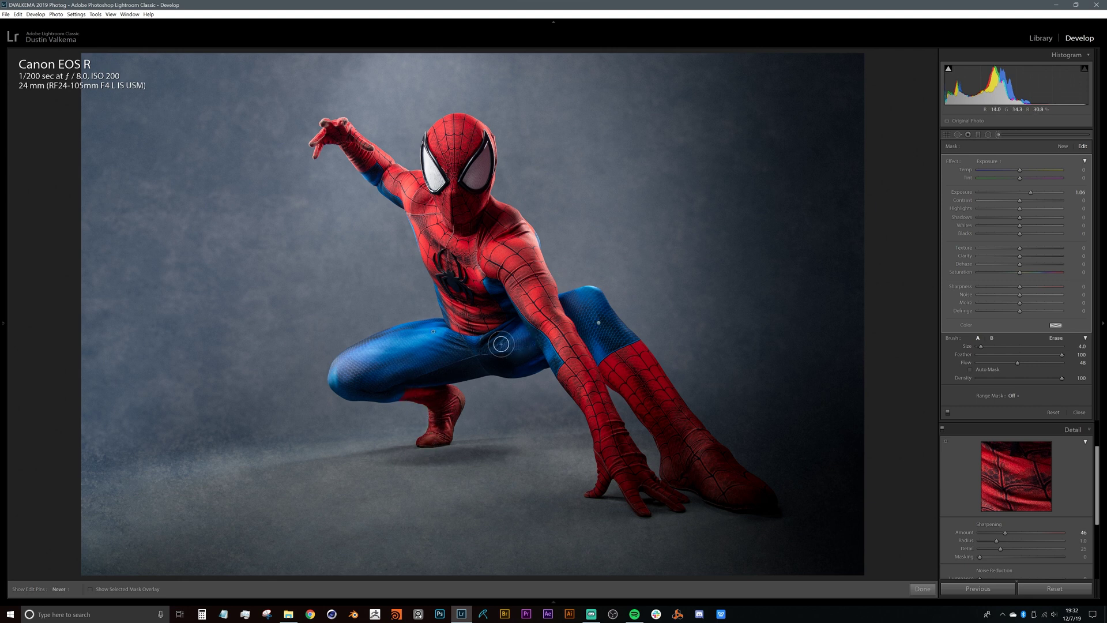
scroll(535, 309, "up", 1)
key("h")
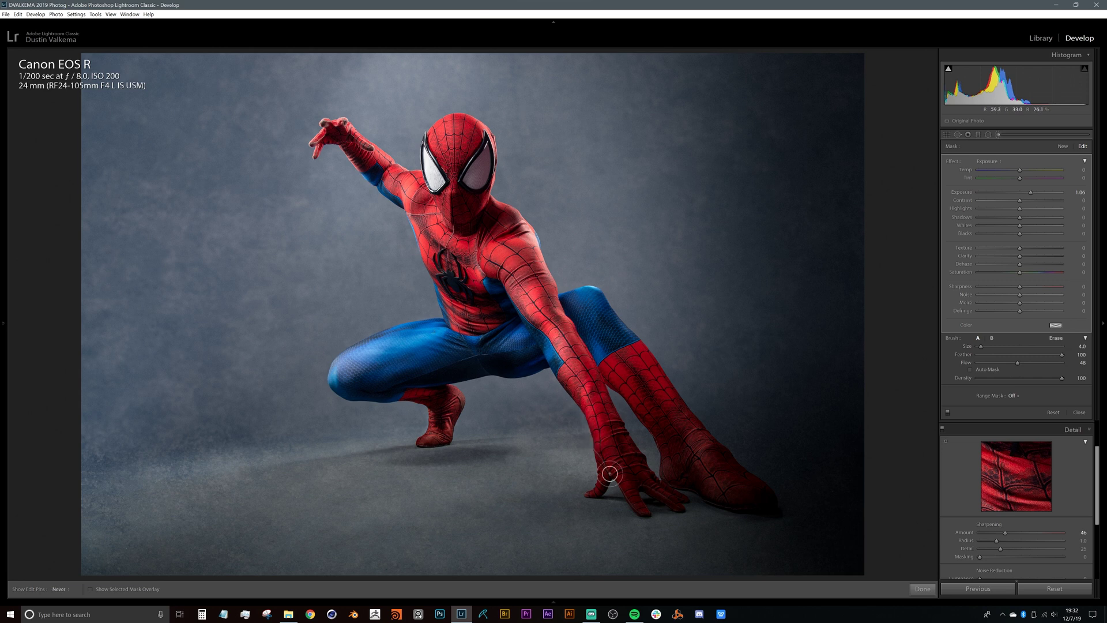
- Paint the exposure adjustment over the raised knee, the extended lower leg and the mask
key("h")
mouse_move(594, 306)
left_mouse_down()
mouse_move(576, 301)
mouse_move(593, 300)
mouse_move(613, 324)
left_mouse_up()
key("h")
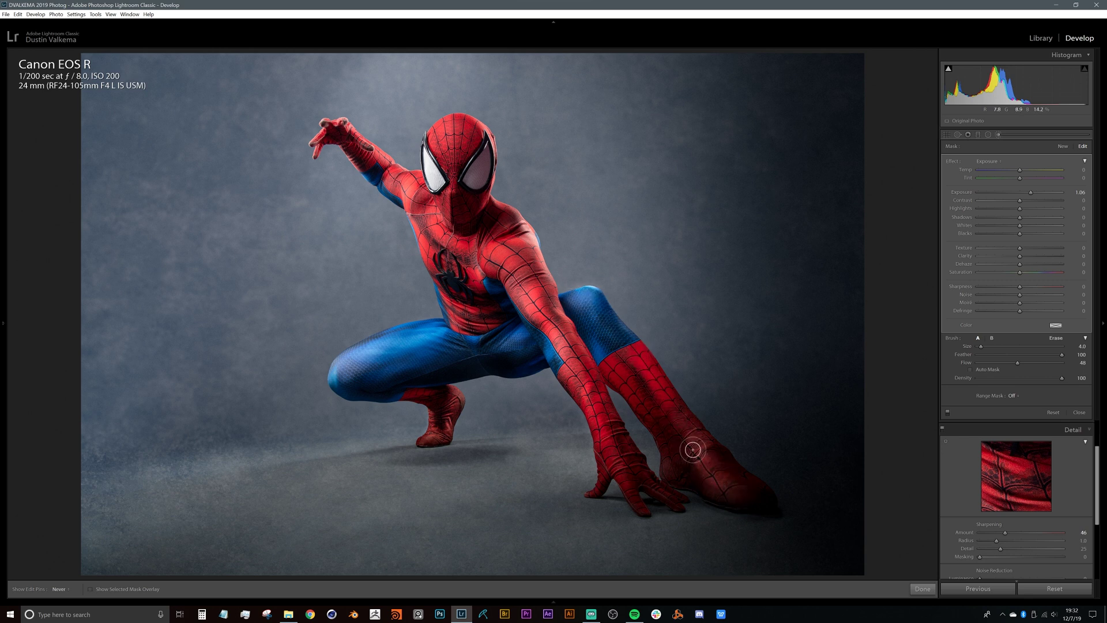
key("h")
key("h")
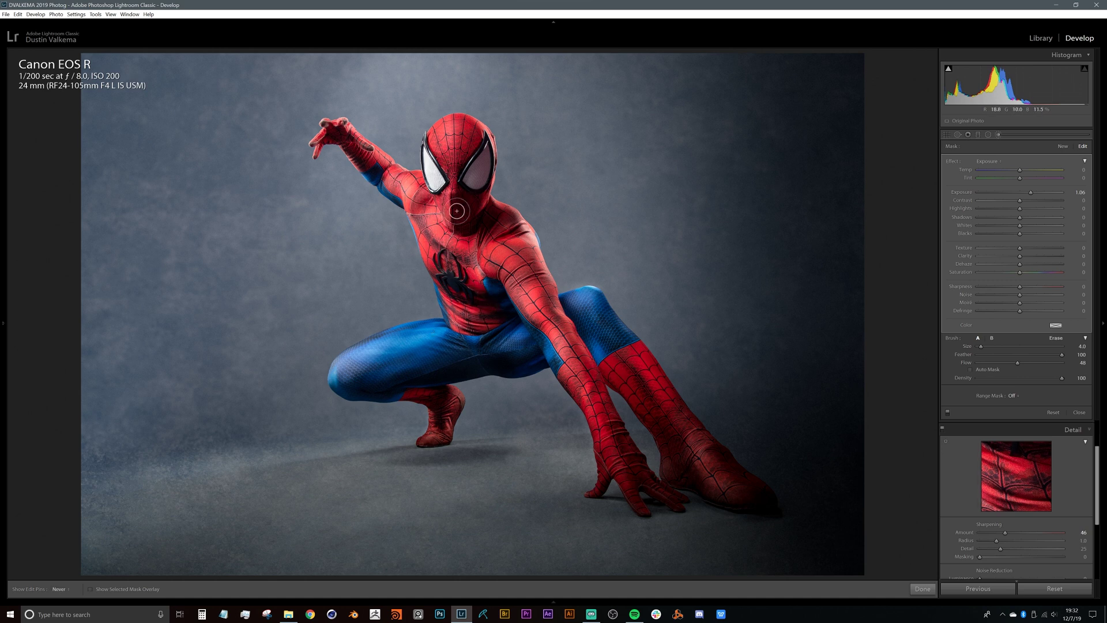
key("h")
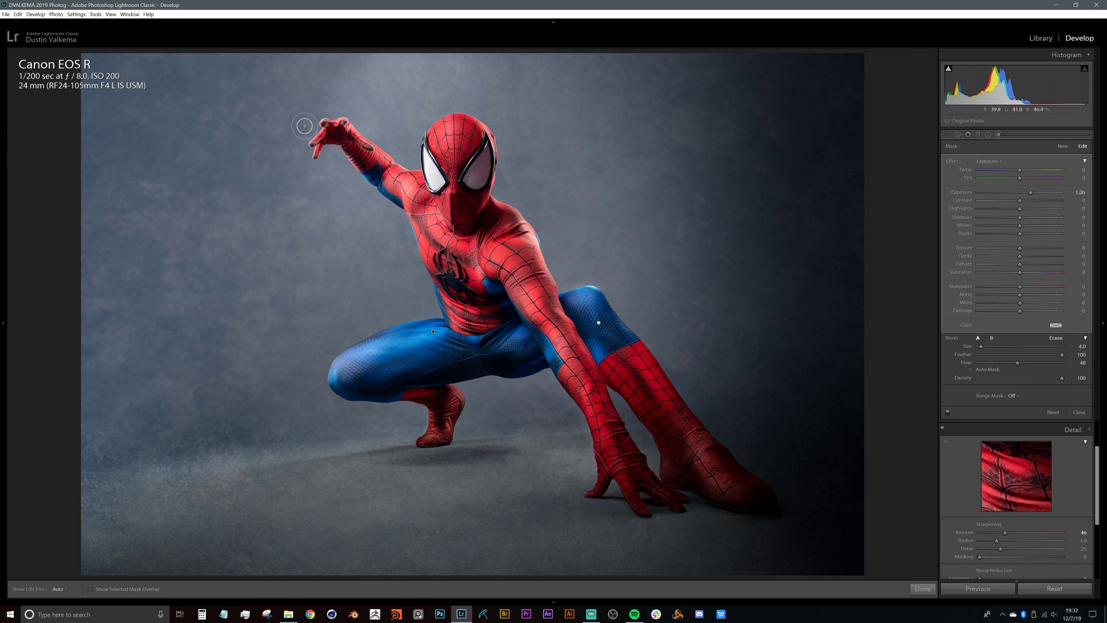
- Compare the edited photo with its original state several times, ending on the edited version
key("backslash")
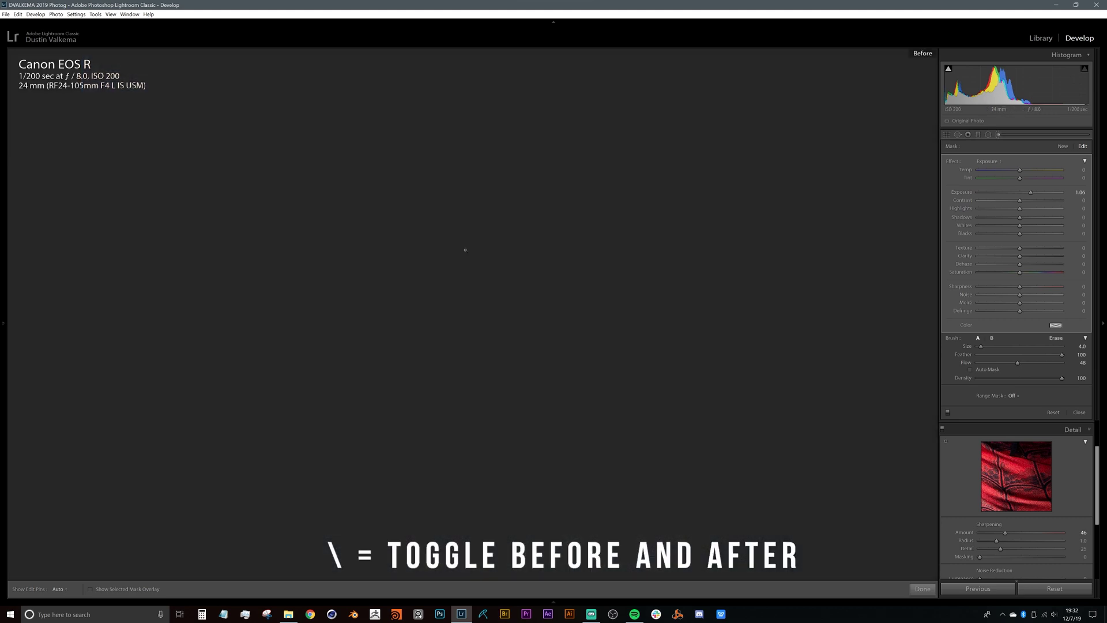
key("backslash")
key("backslash")
key("backslash")
key("backslash")
key("backslash")
key("backslash")
key("backslash")
key("backslash")
key("backslash")
key("backslash")
key("backslash")
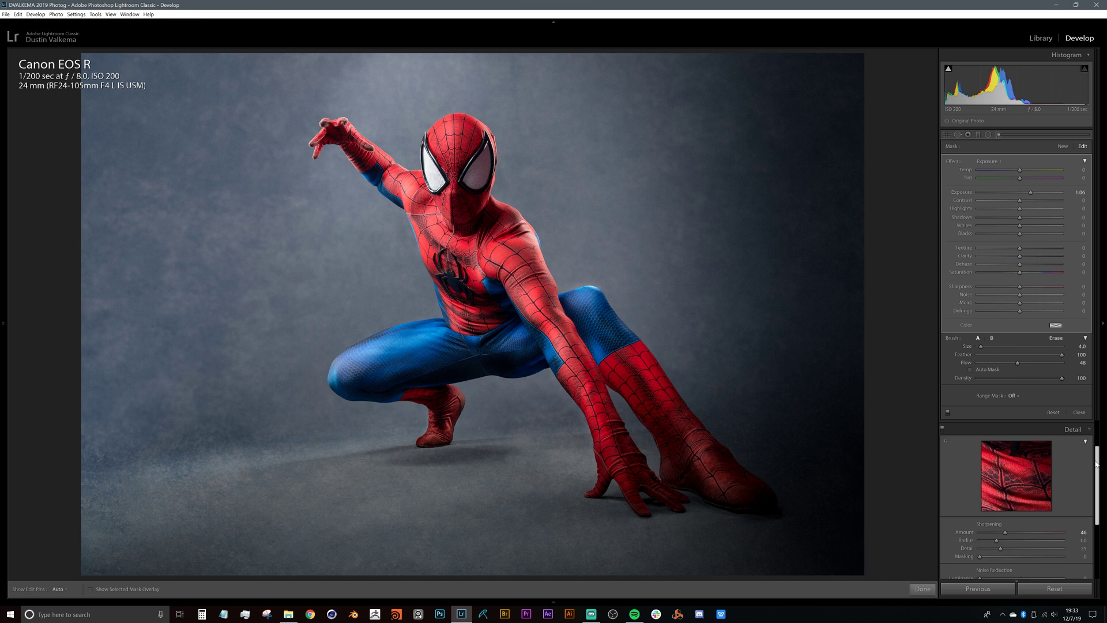
- Finish the Adjustment Brush edits and fine-tune the hue and saturation of the reds in HSL
left_click(923, 589)
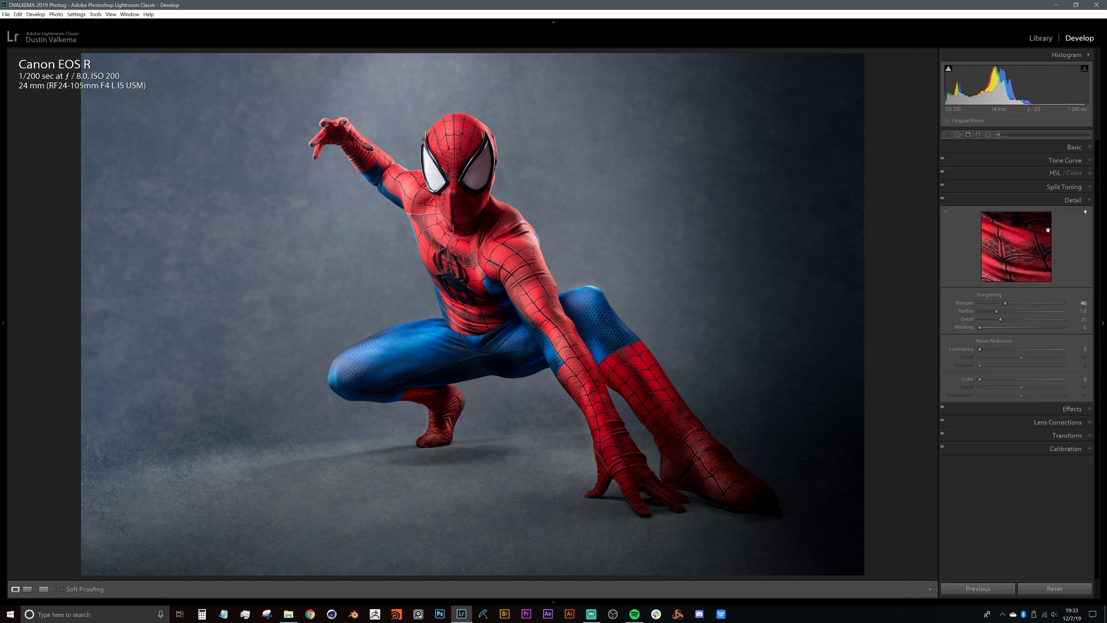
left_click(1064, 200)
left_click(1041, 174)
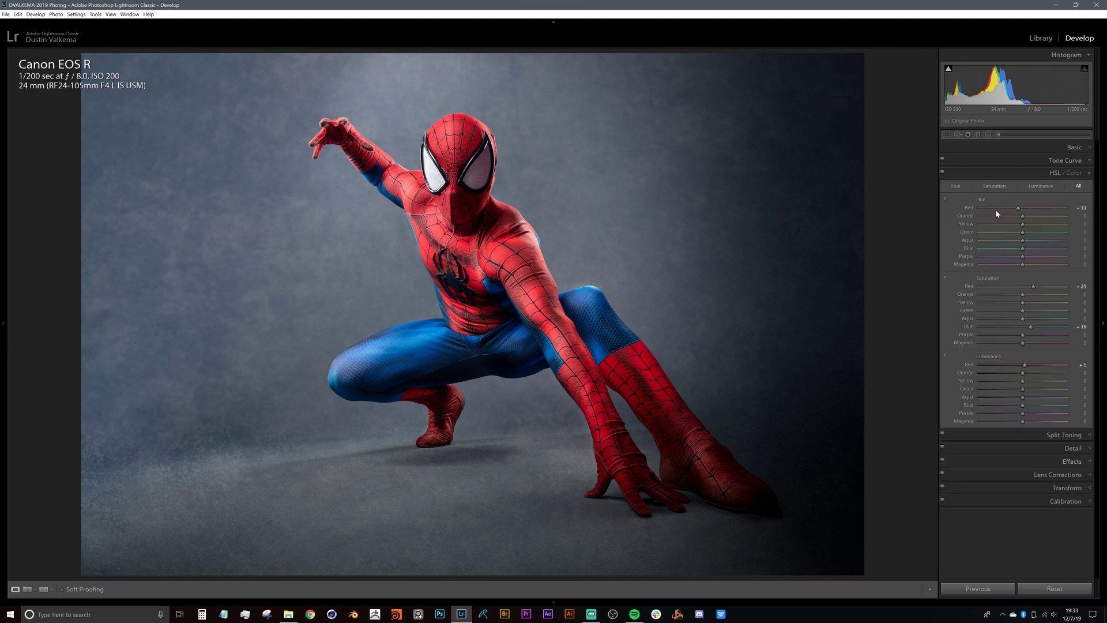
left_click_drag(1020, 212, 1023, 211)
mouse_move(1040, 289)
left_mouse_down()
mouse_move(987, 294)
mouse_move(1052, 304)
mouse_move(1029, 301)
left_mouse_up()
left_click(1023, 172)
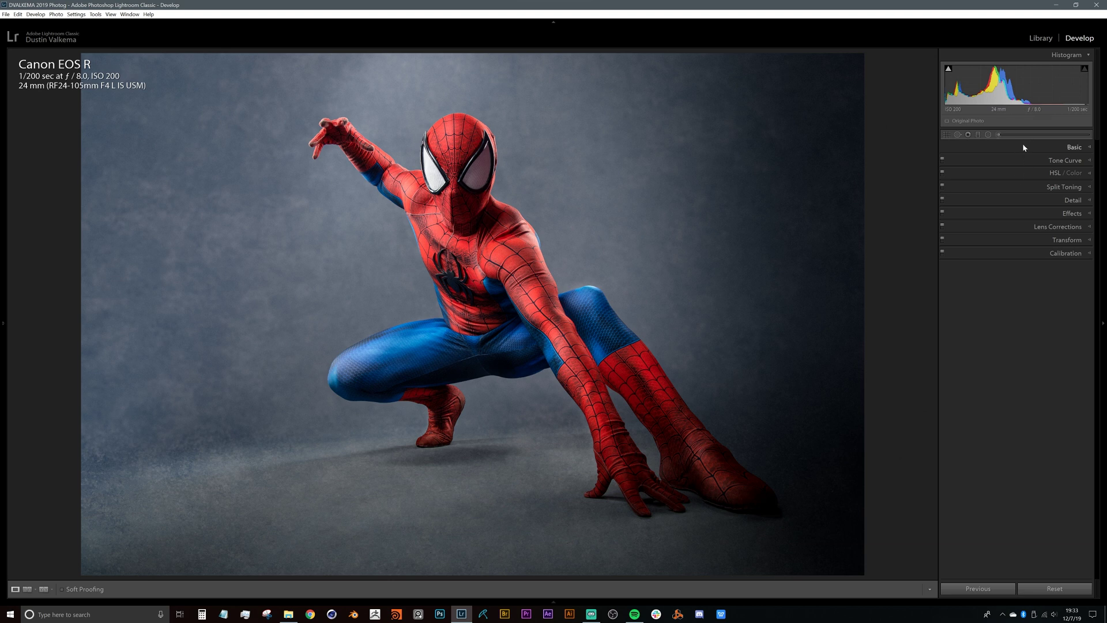
- Set the photo's overall vibrance to -2
left_click(1024, 146)
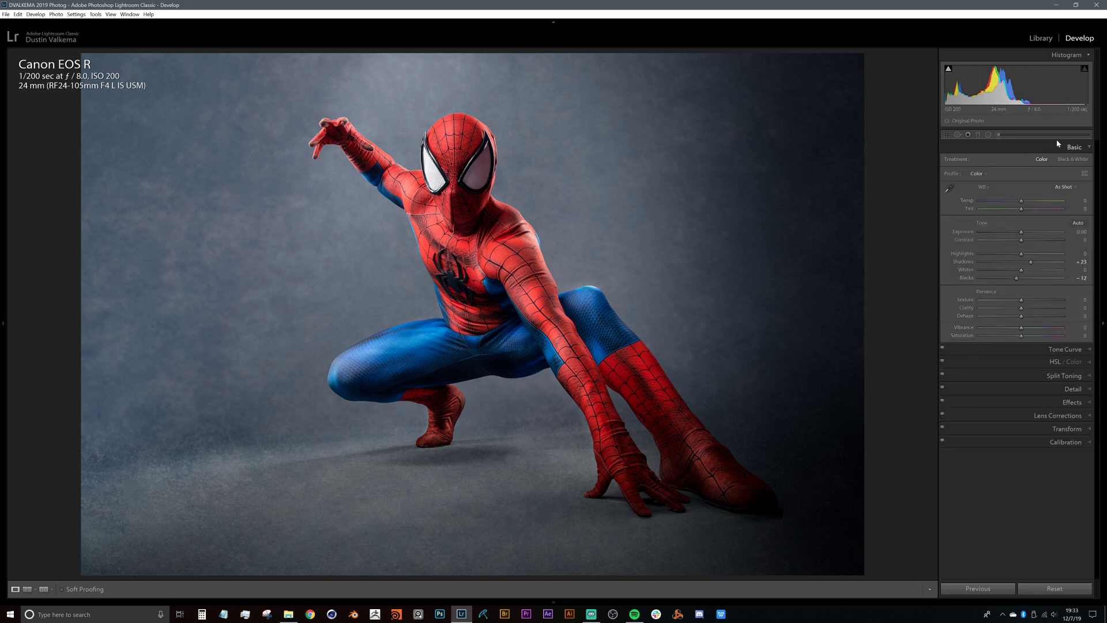
mouse_move(1022, 330)
left_mouse_down()
mouse_move(1003, 327)
mouse_move(1018, 330)
left_mouse_up()
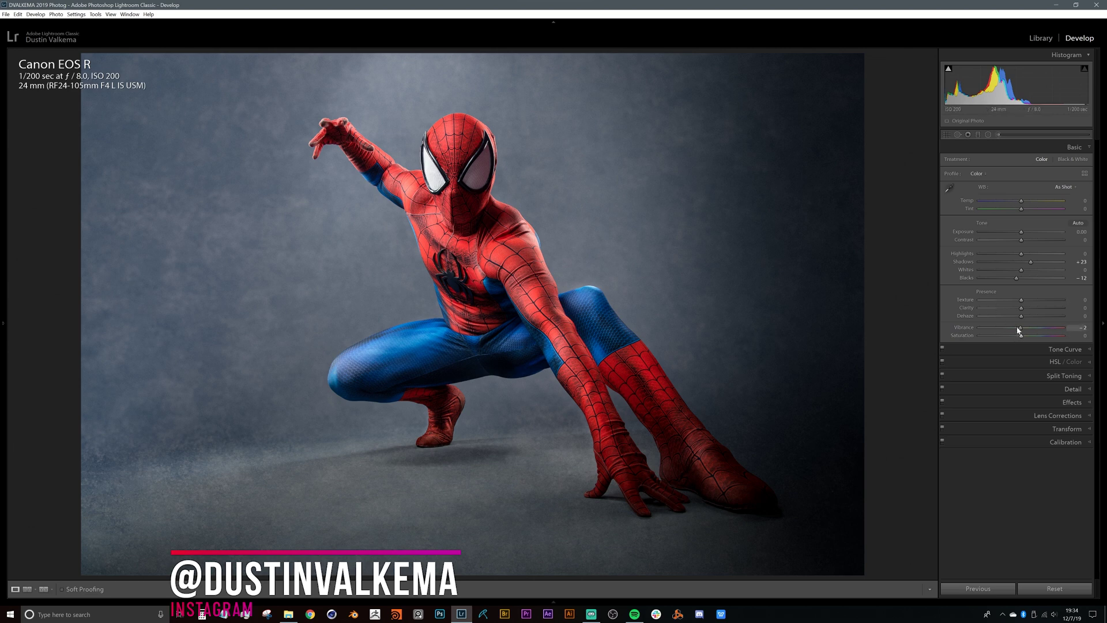
- Try the photo's vibrance and saturation at both extremes, resetting each to 0
left_click_drag(1020, 327, 961, 329)
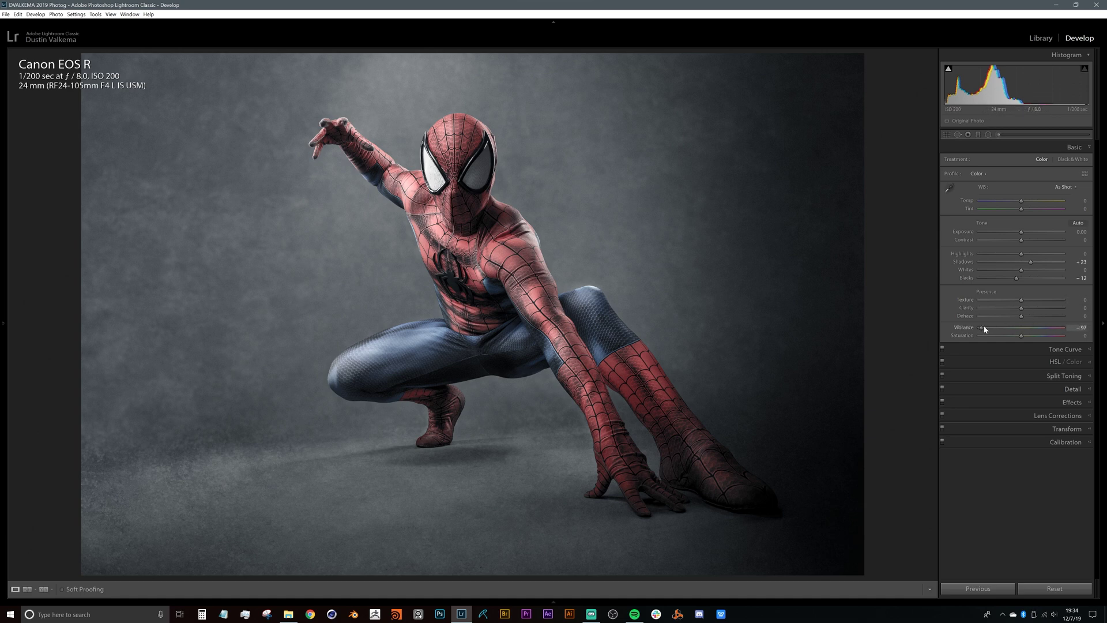
left_click_drag(984, 329, 1103, 337)
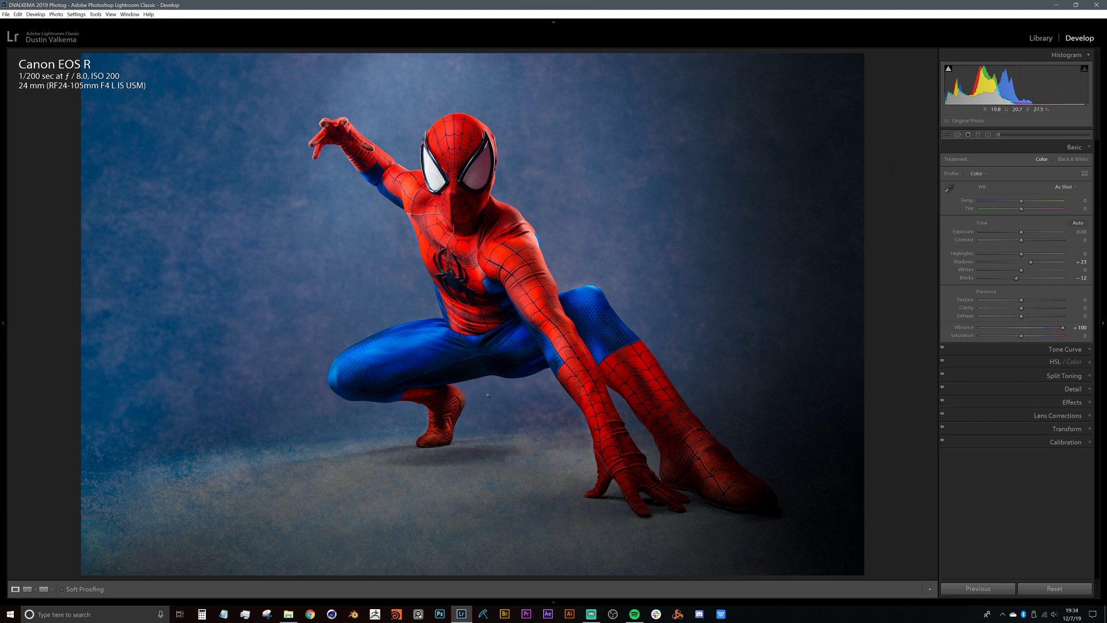
double_click(967, 328)
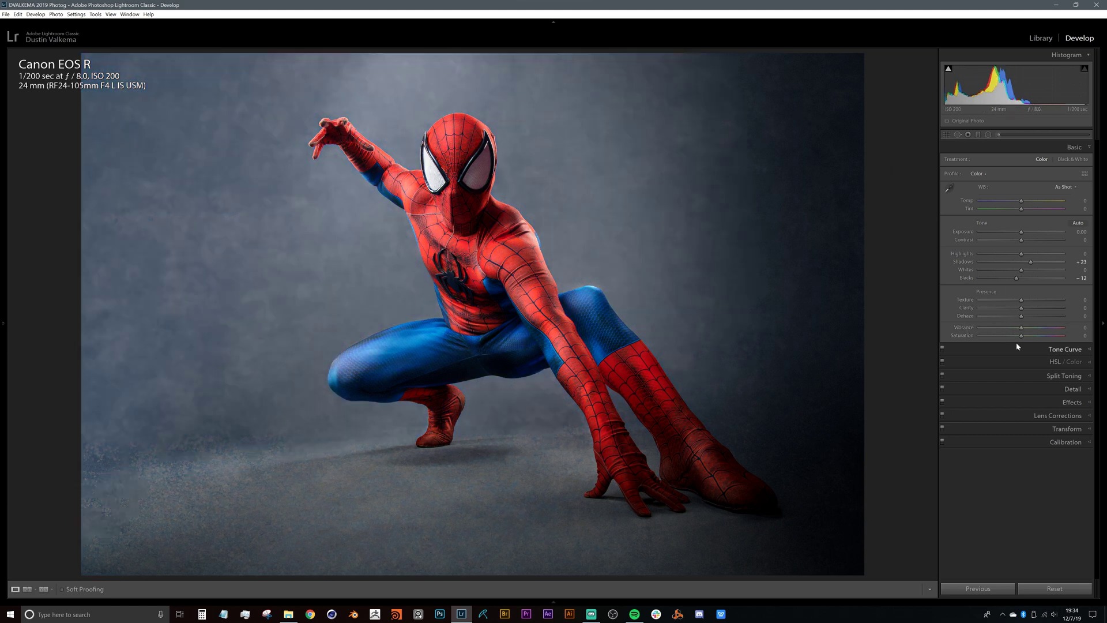
left_click_drag(1021, 337, 921, 337)
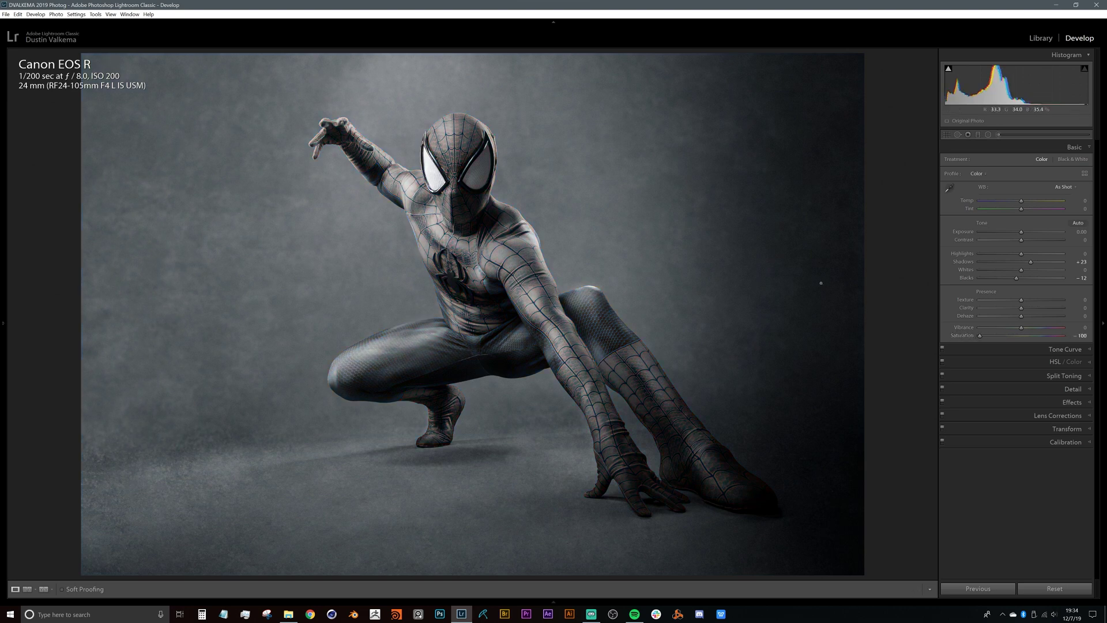
left_click_drag(980, 335, 1098, 340)
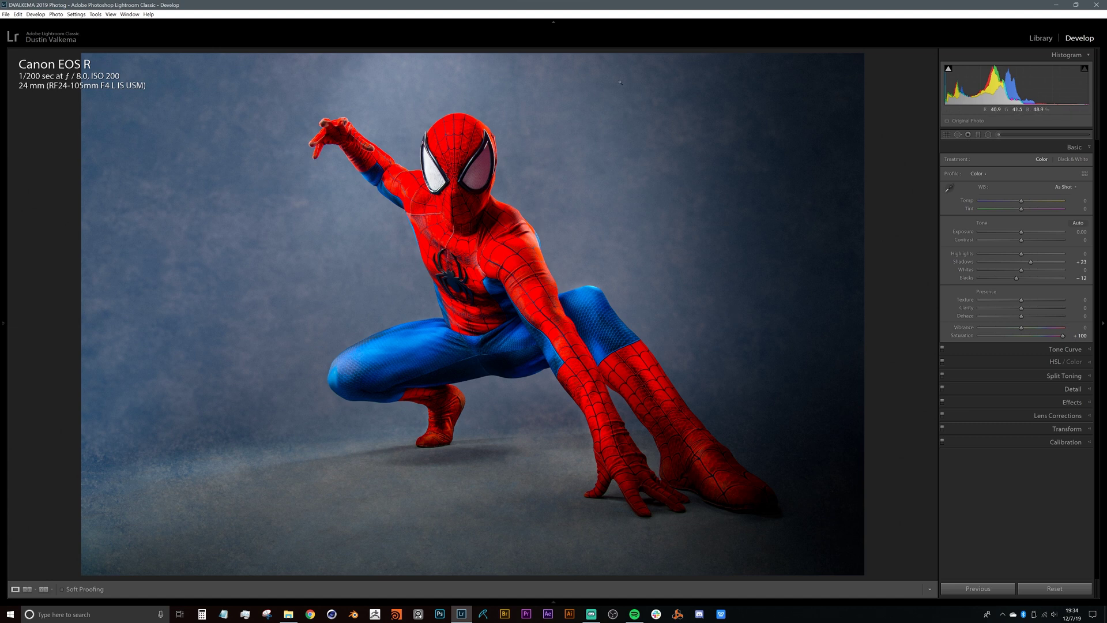
double_click(969, 336)
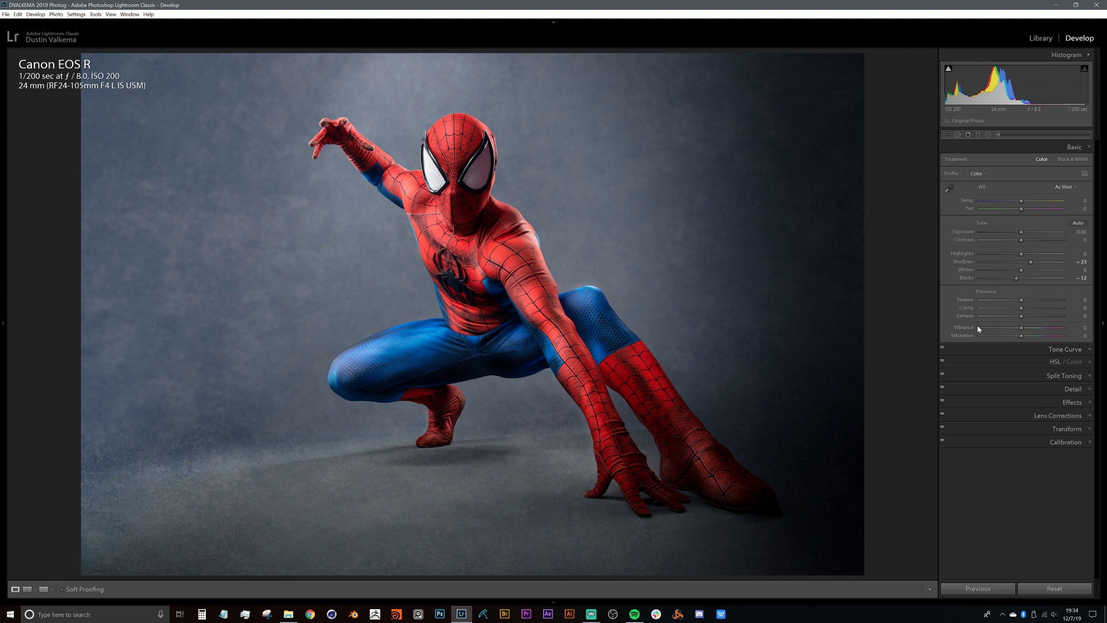
- Set the photo's overall vibrance to -3
left_click(1080, 329)
key("Return")
- Duplicate the floor's graduated filter and angle the copy across the lower-left corner of the photo
key("m")
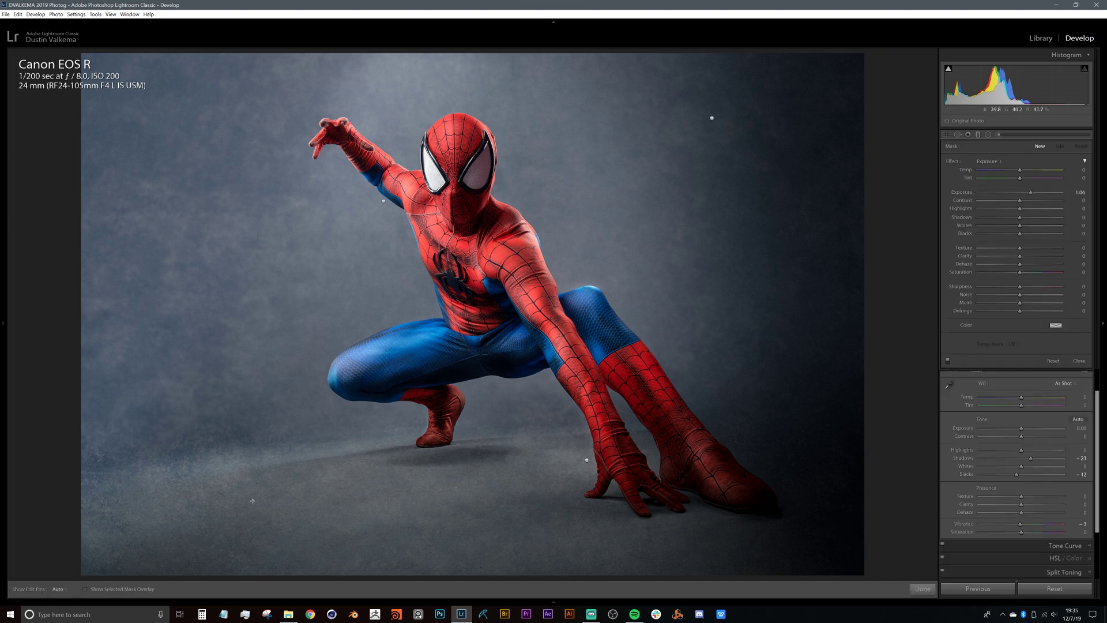
left_click(587, 460)
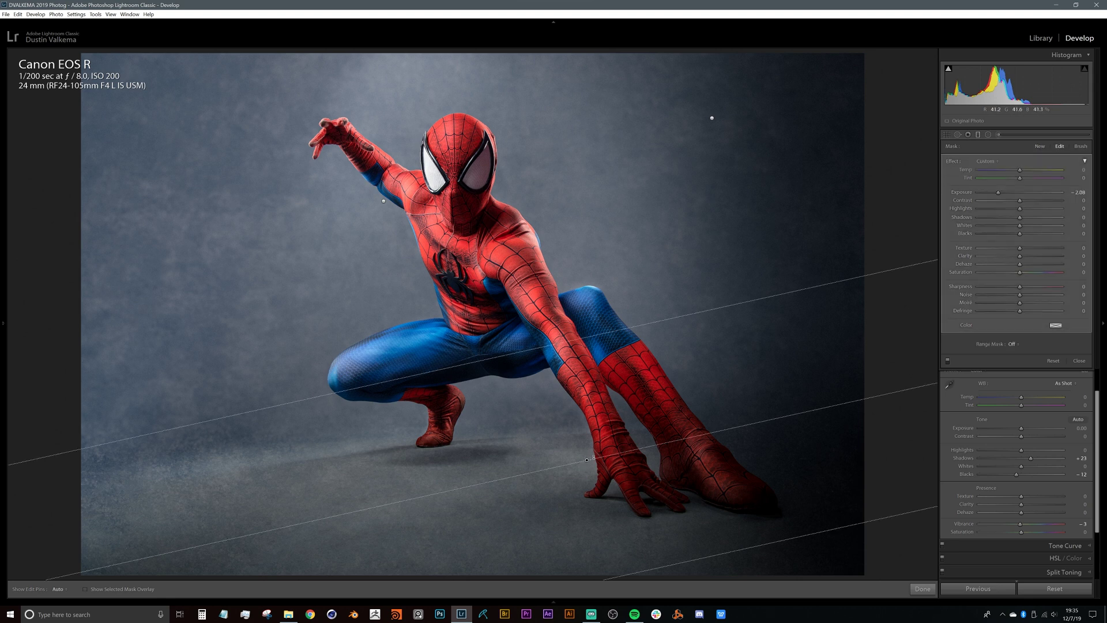
right_click(587, 459)
left_click(610, 465)
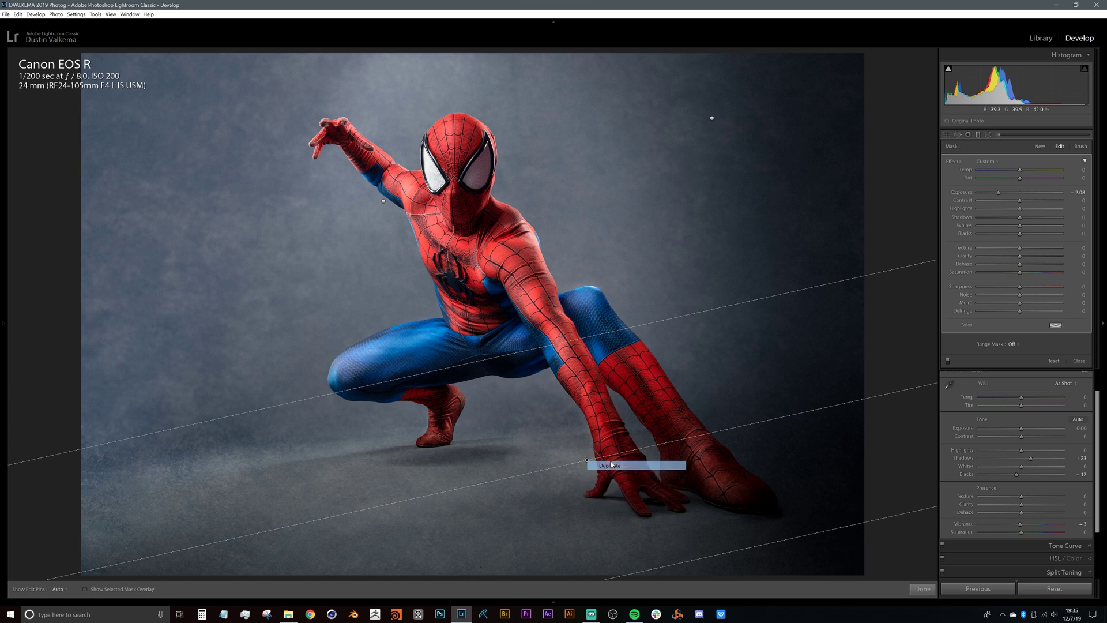
left_click_drag(588, 459, 320, 445)
left_click_drag(504, 404, 325, 457)
left_click_drag(455, 497, 456, 499)
key("Return")
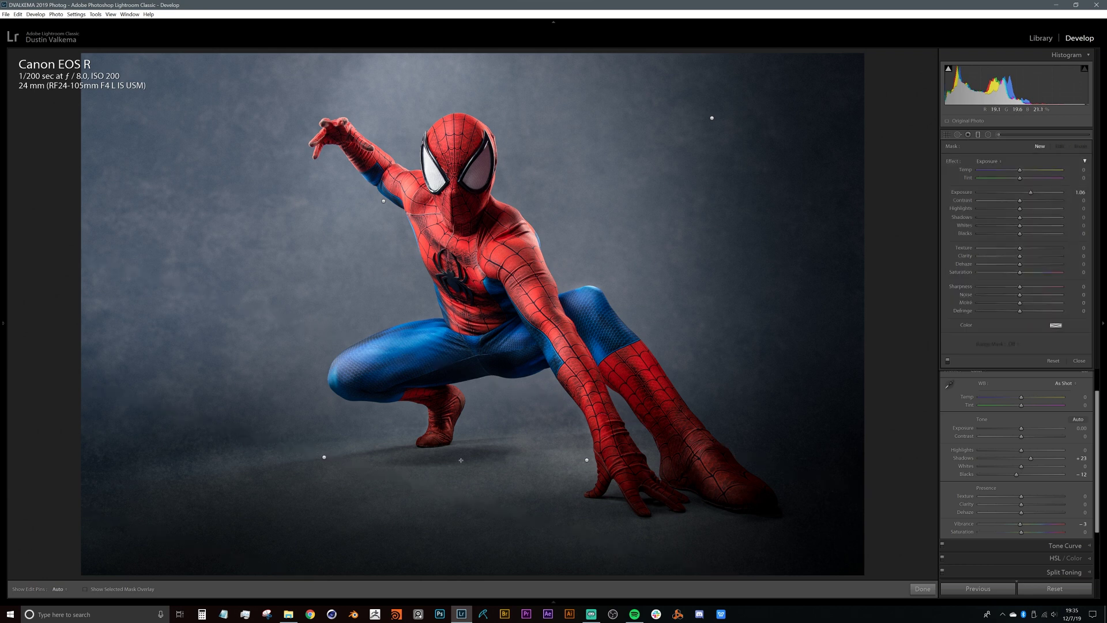
- Review the graduated filter on the photo's right side, set the lower-left filter's exposure to -1.18 and finish the filter edits
left_click_drag(712, 118, 882, 122)
mouse_move(1031, 193)
left_mouse_down()
mouse_move(1001, 193)
mouse_move(1010, 195)
left_mouse_up()
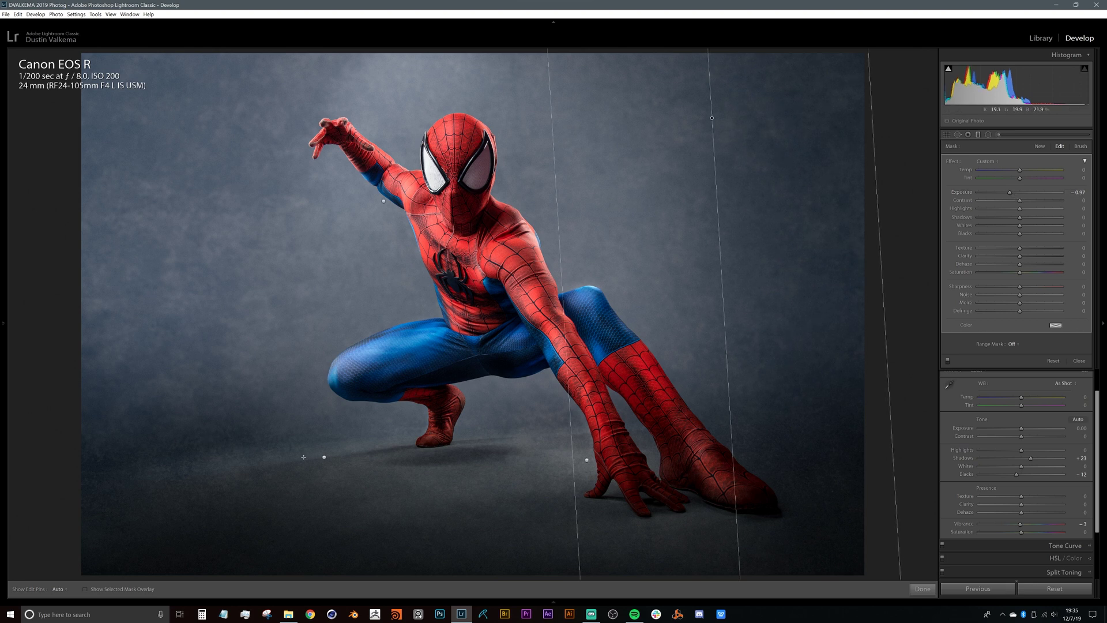
left_click(324, 457)
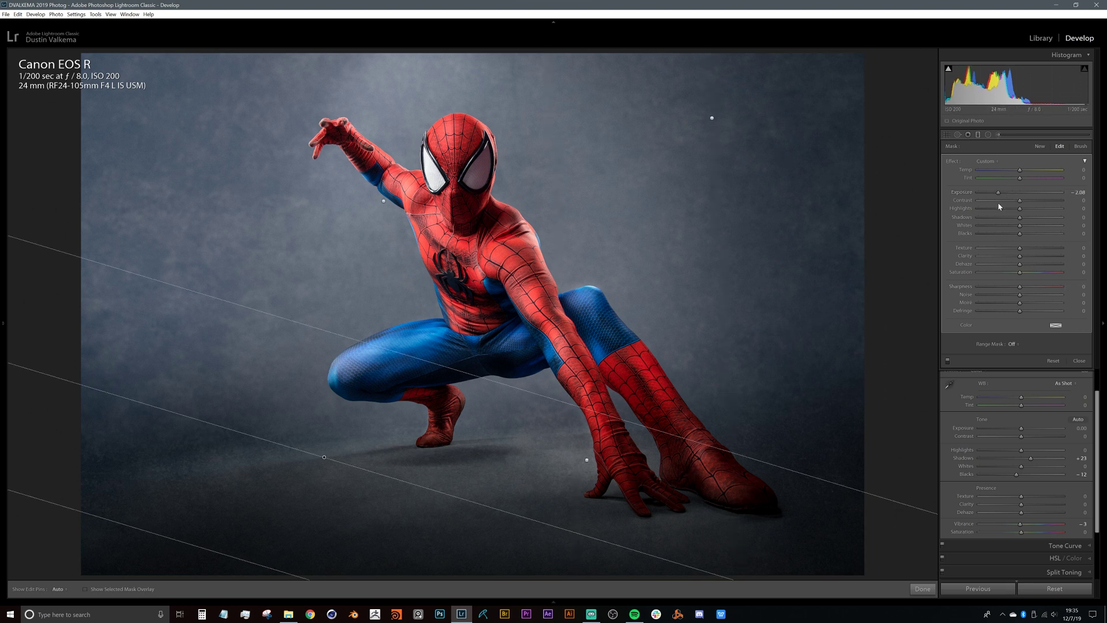
left_click_drag(999, 192, 1008, 192)
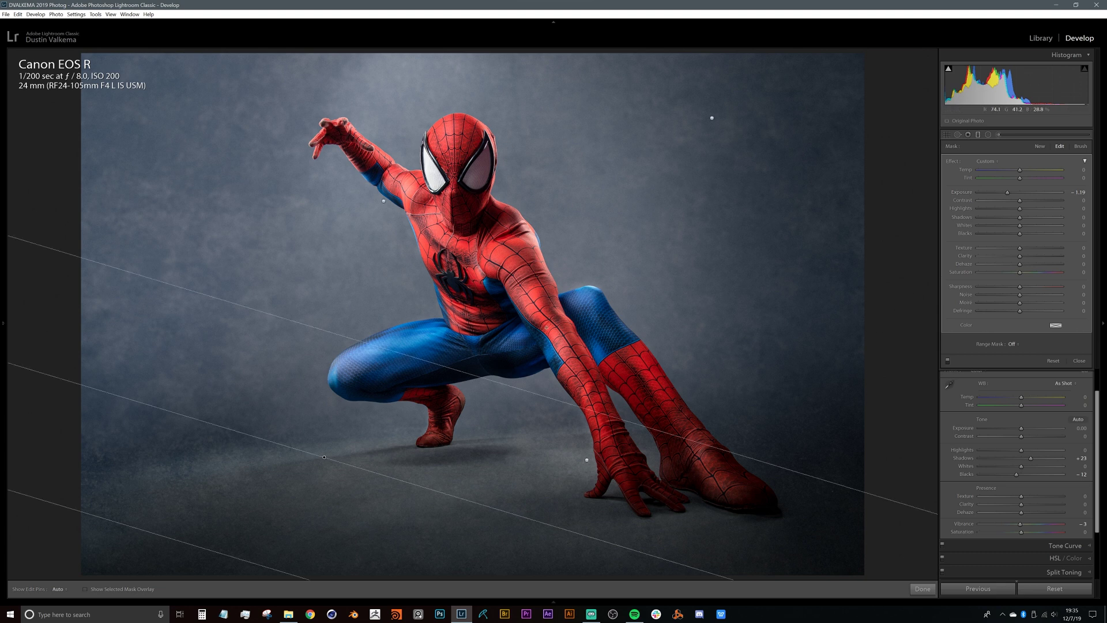
left_click(923, 589)
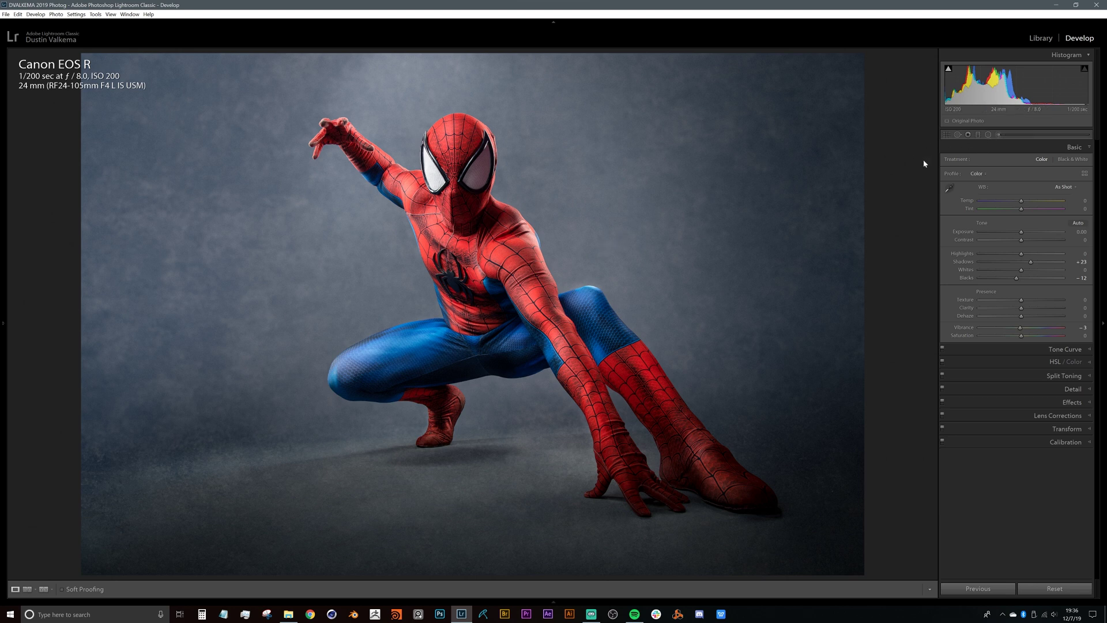
- Save the settings of the Adjustment Brush edit on the raised knee as a new effect preset named Texture bump
left_click(999, 134)
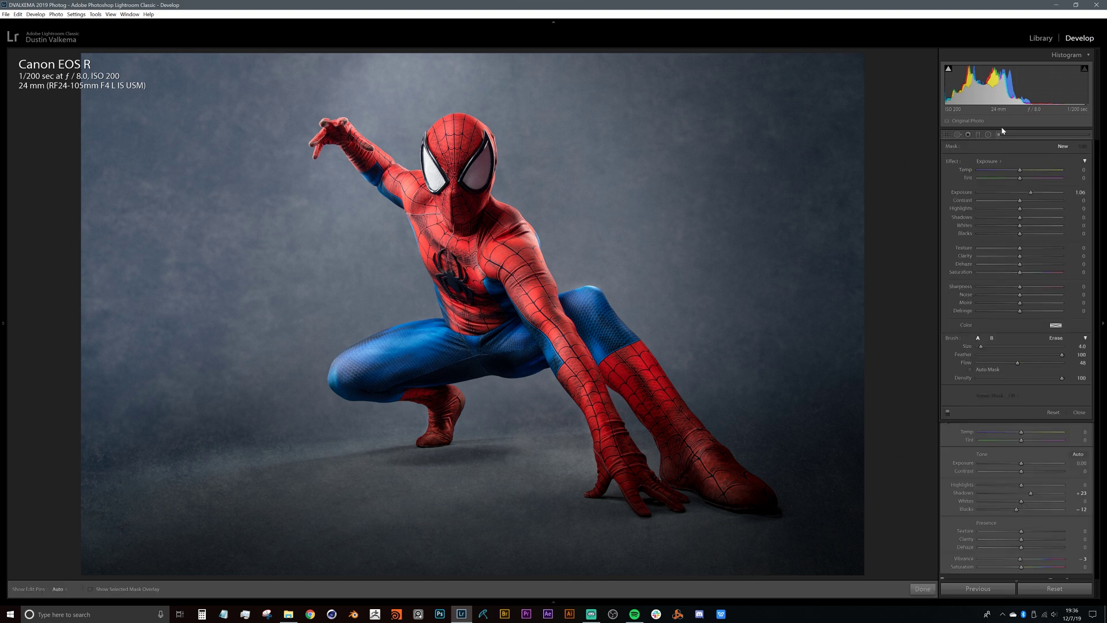
left_click(600, 323)
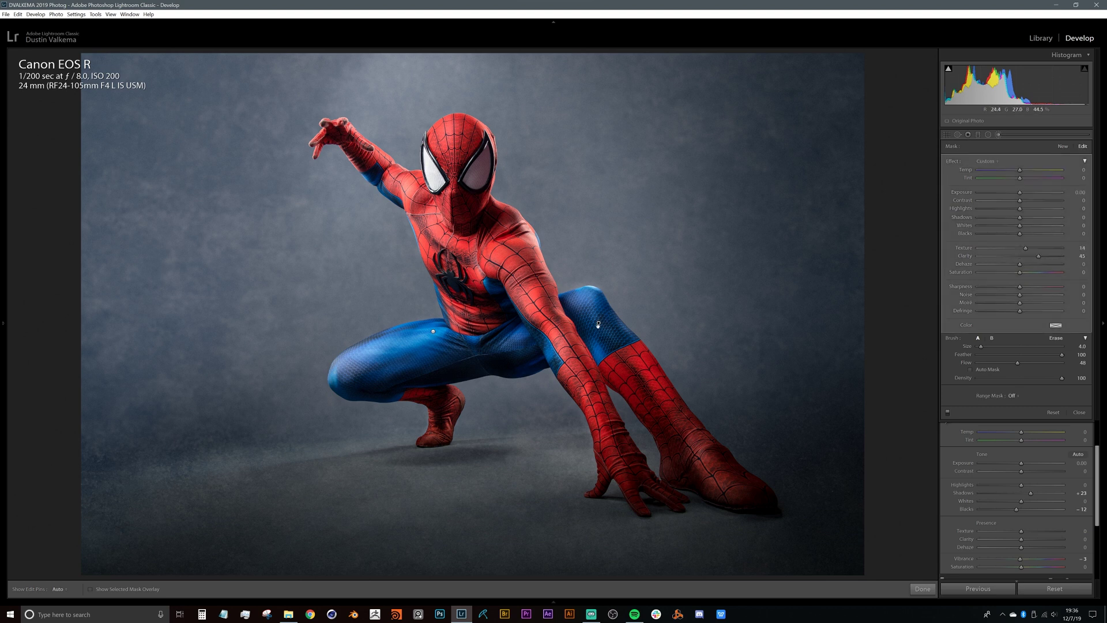
left_click(992, 163)
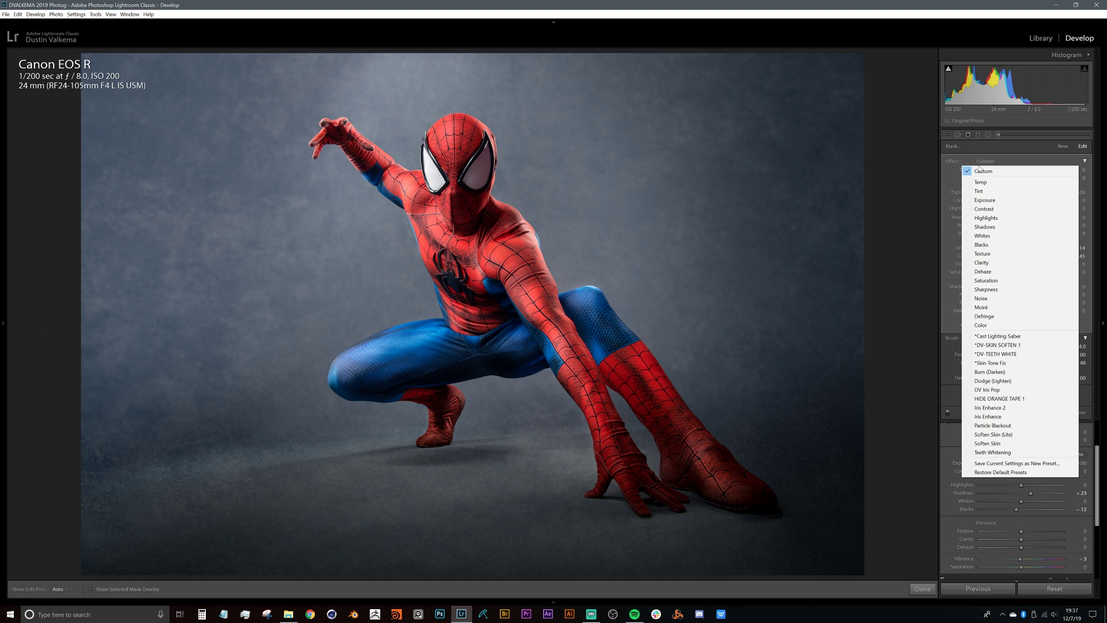
left_click(978, 463)
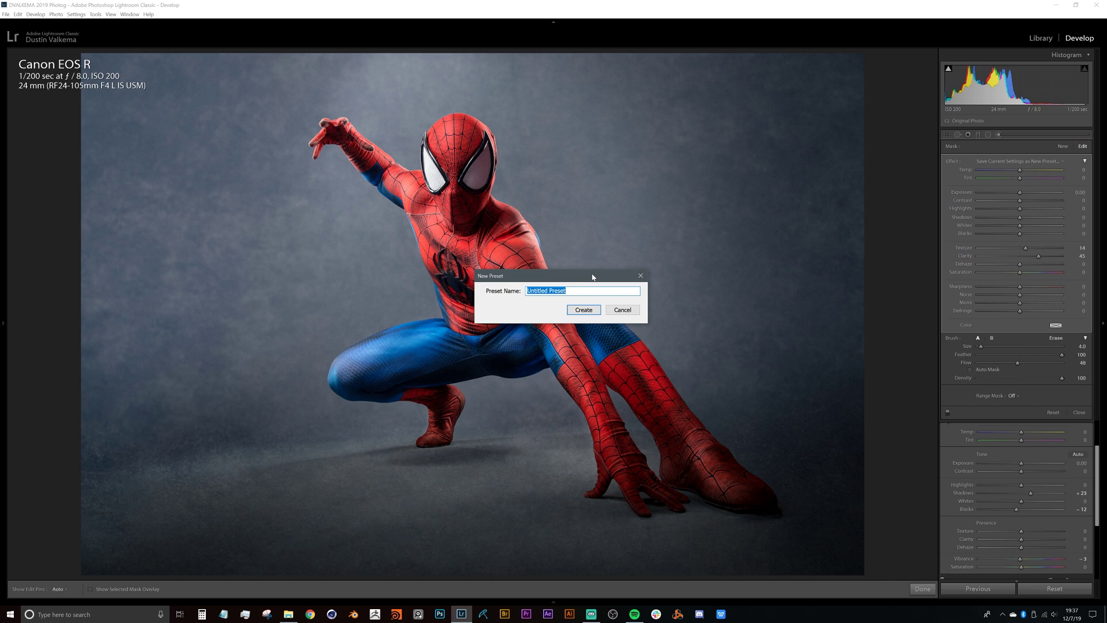
type("Texture bump")
key("Return")
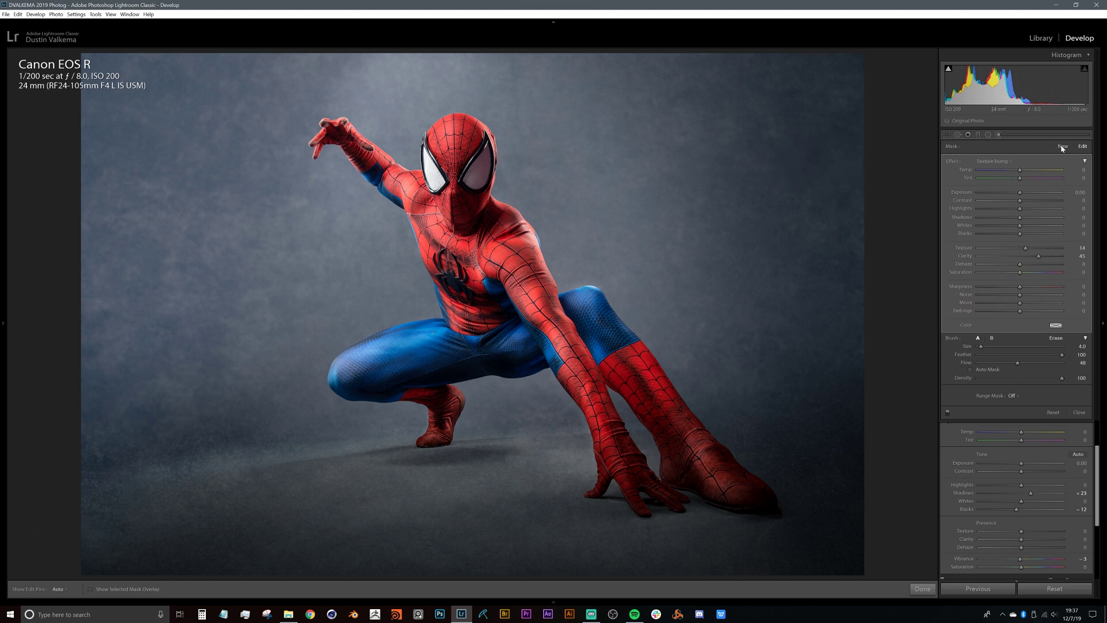
- Load the saved Texture bump preset as the effect for a new brush adjustment
left_click(993, 161)
left_click(1017, 241)
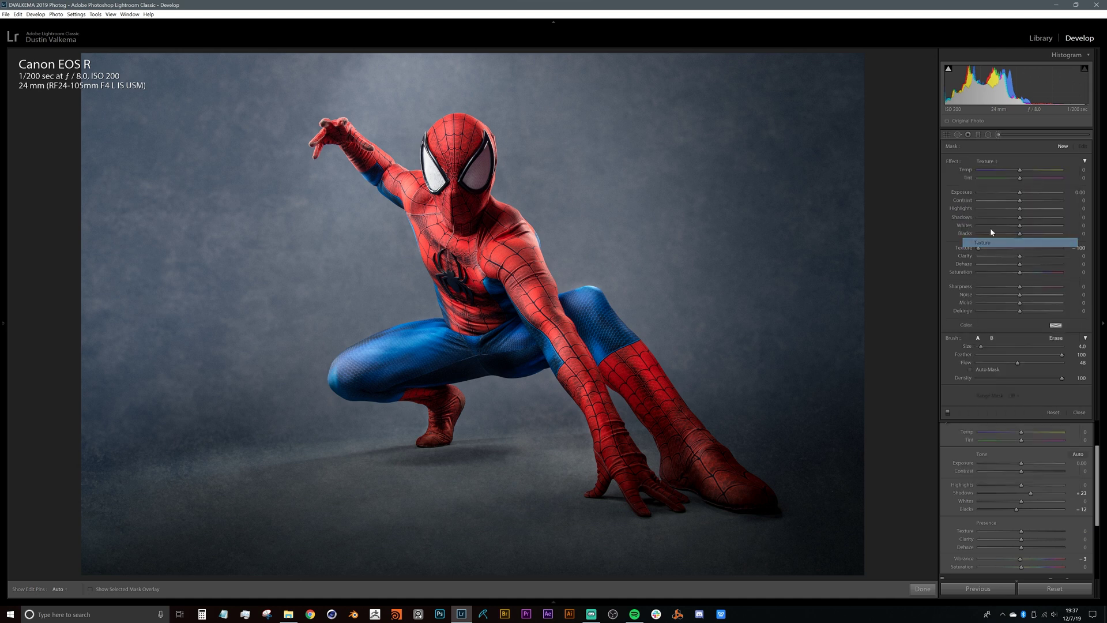
left_click(992, 163)
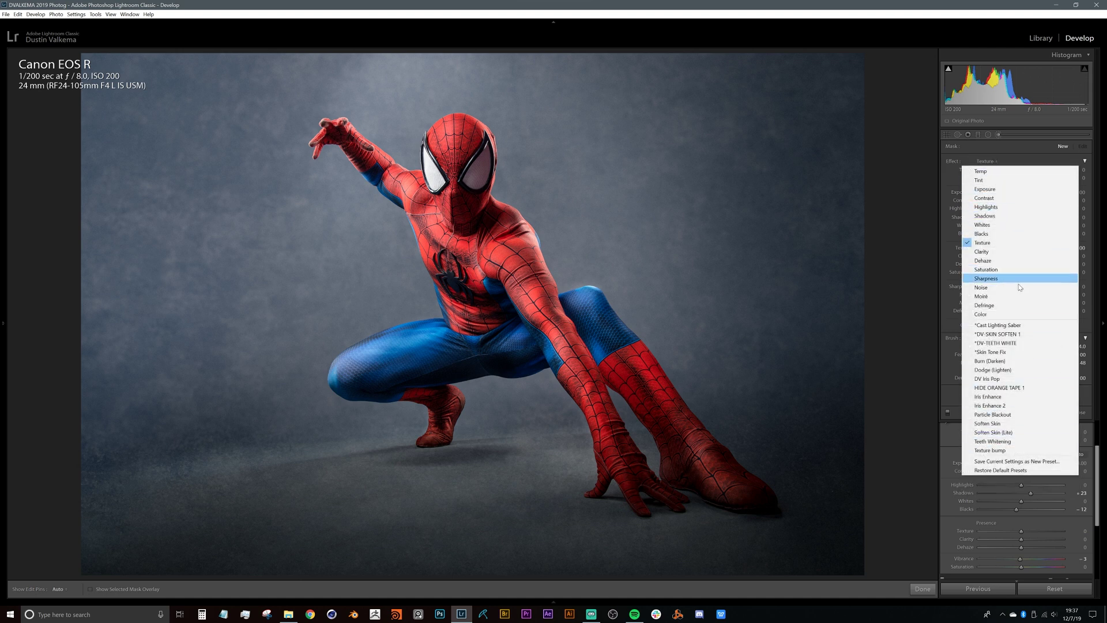
left_click(997, 450)
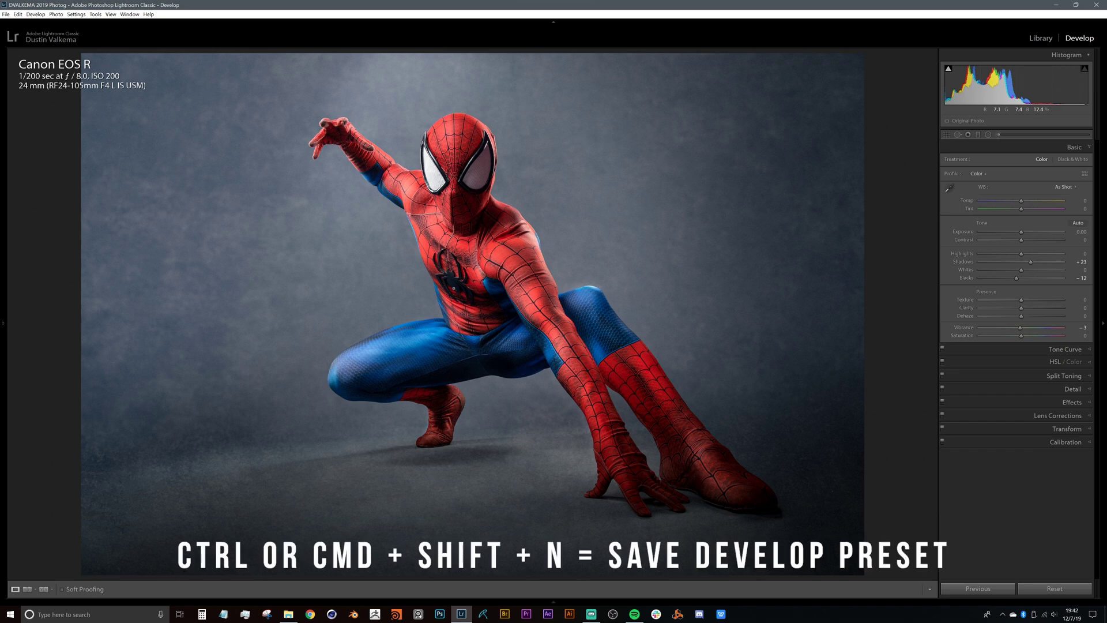
- Save a develop preset named Cosplay in the - DV_2019 group with all settings included
key("shift")
key("ctrl+shift+n")
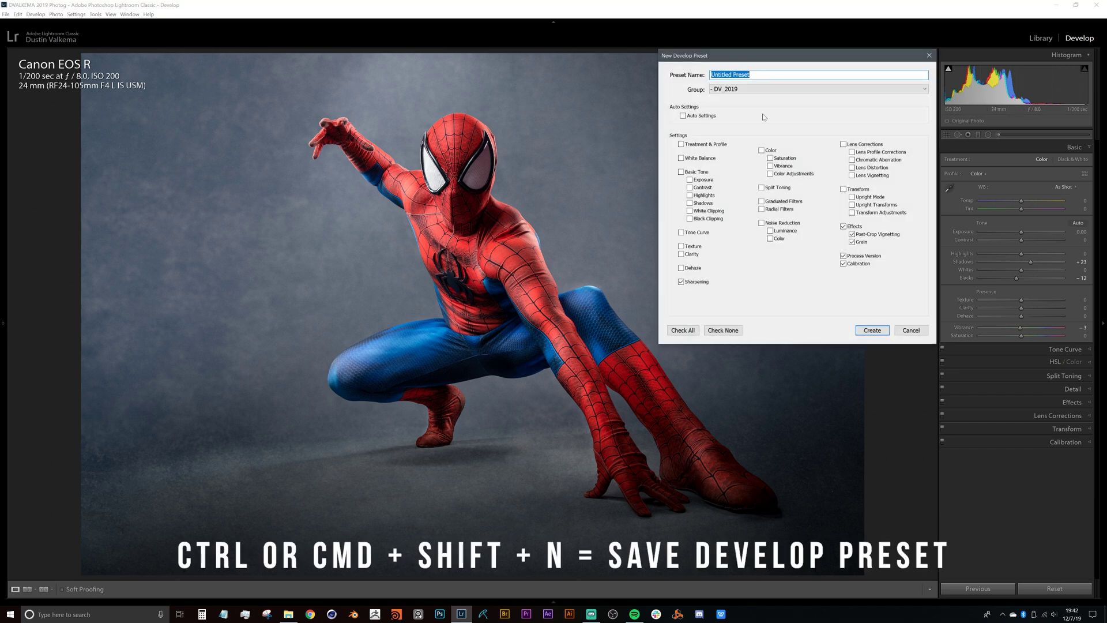
left_click_drag(756, 58, 718, 101)
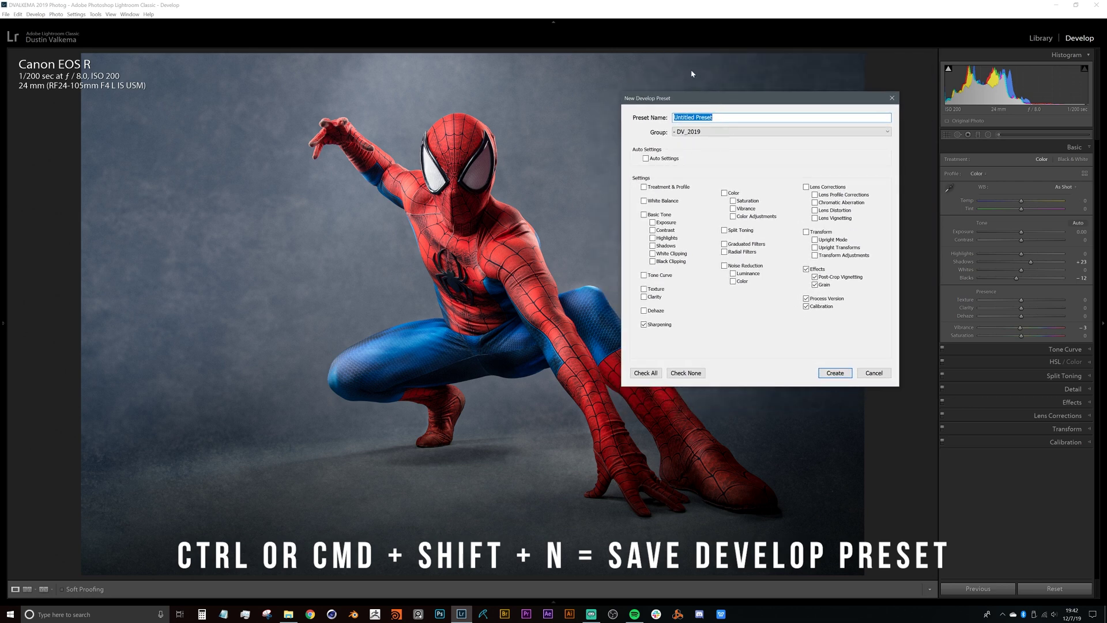
type("Cosplay")
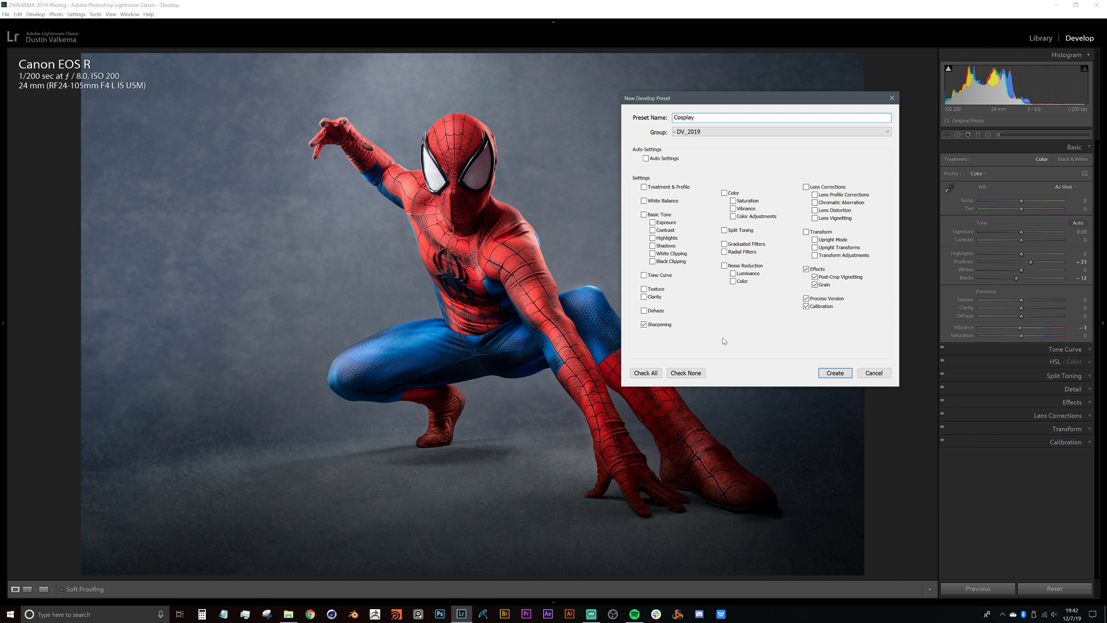
left_click(641, 372)
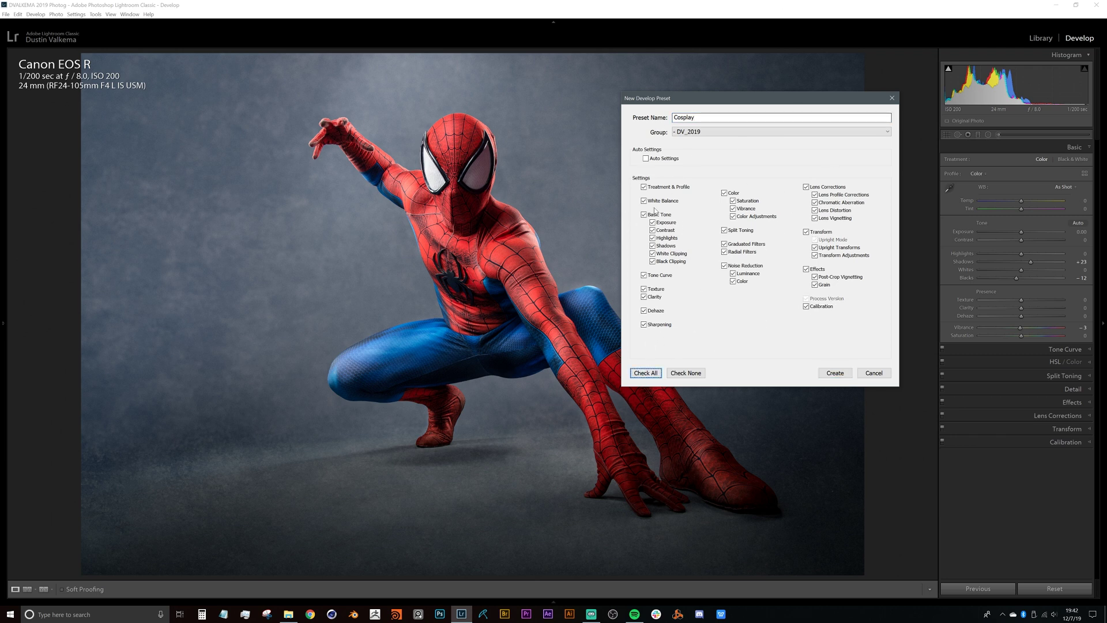
left_click(836, 373)
- Create a virtual copy of the photo from the filmstrip and reset the copy's develop settings
left_click(553, 599)
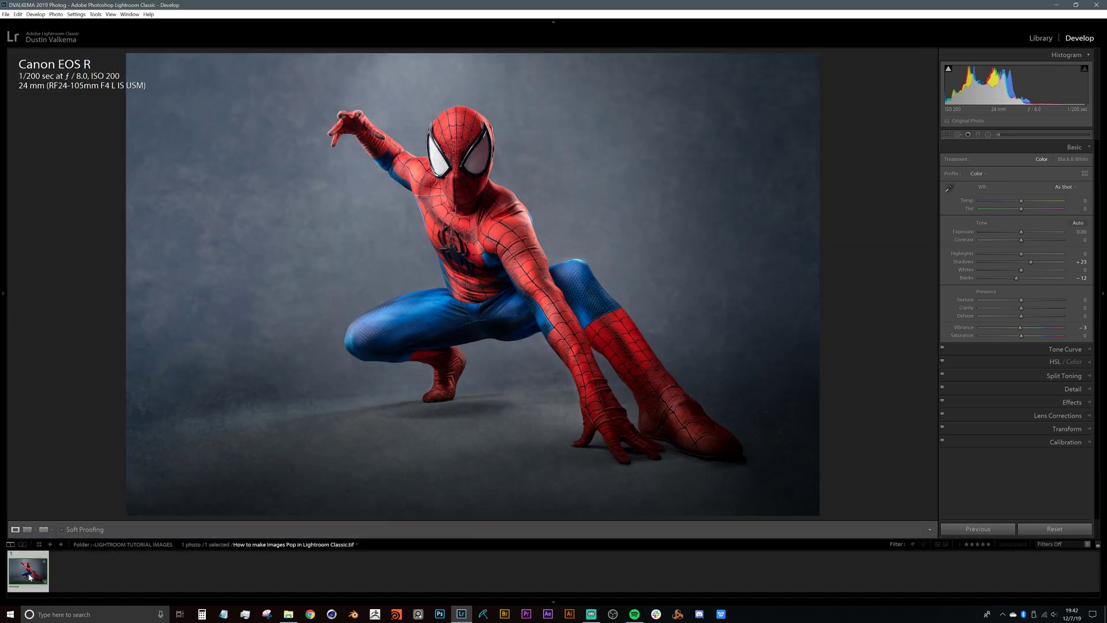
right_click(29, 576)
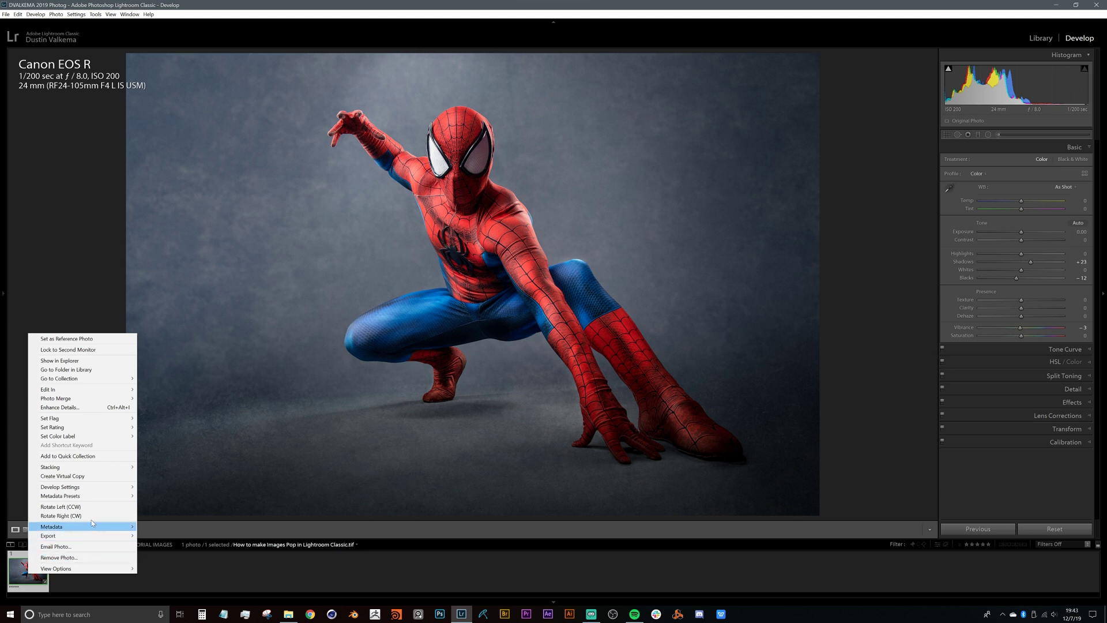
left_click(88, 477)
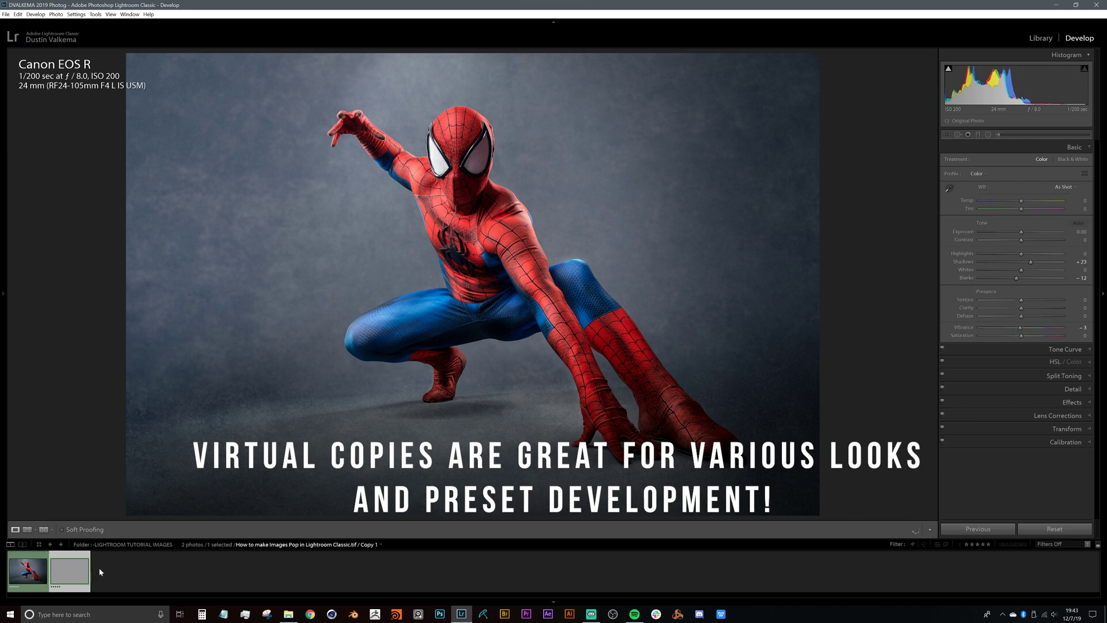
left_click(1054, 529)
- Apply the Cosplay preset from the - DV_2019 group to the virtual copy and compare it with the original photo
mouse_move(53, 275)
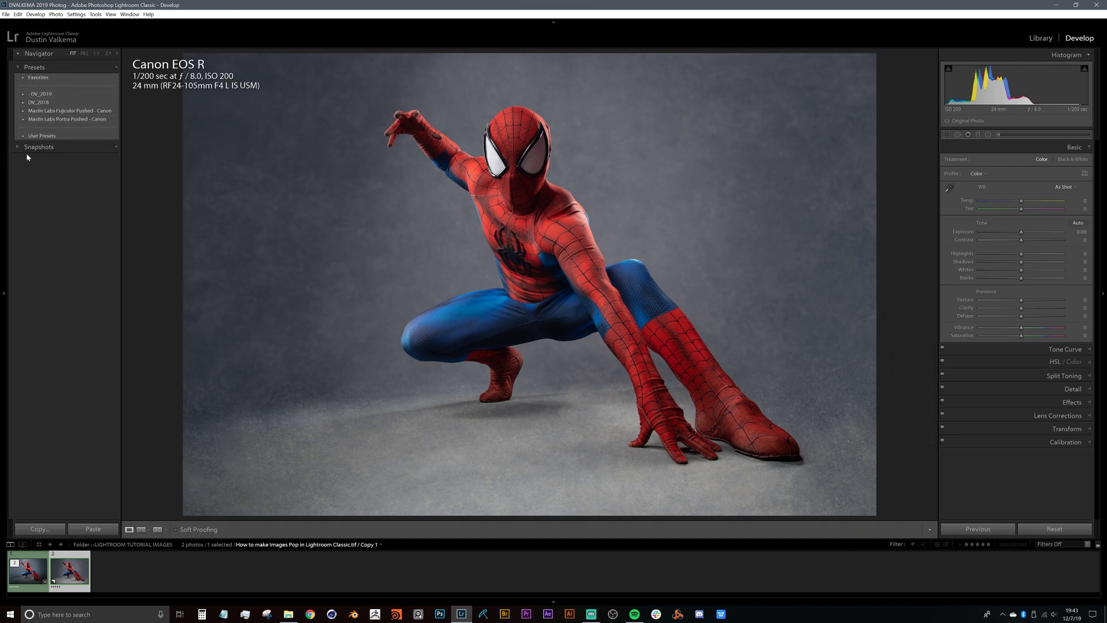
left_click(40, 94)
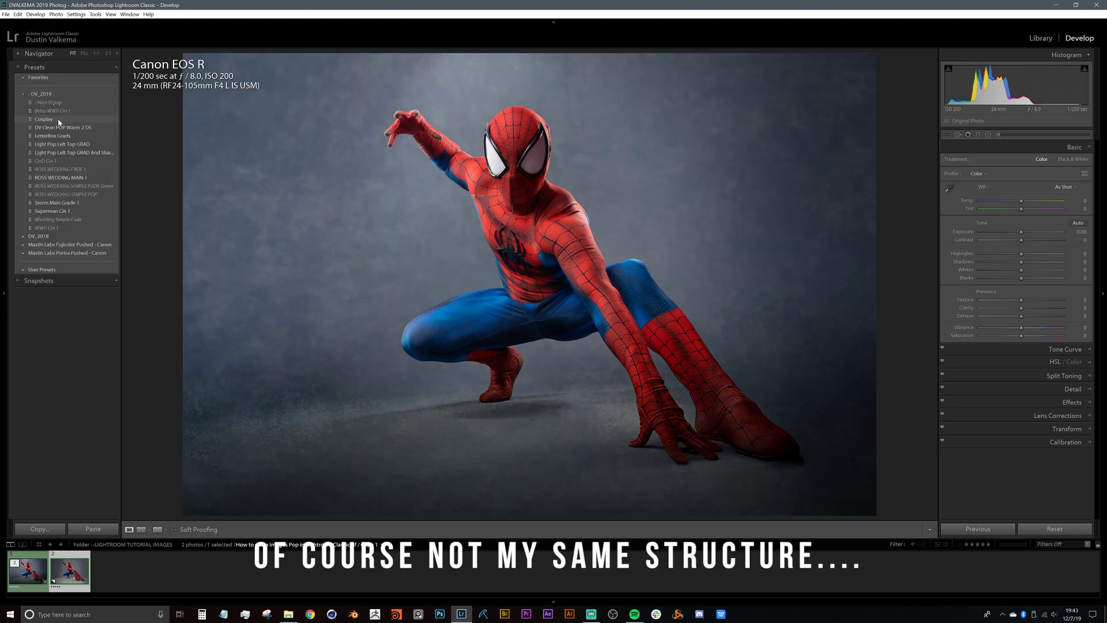
left_click(60, 119)
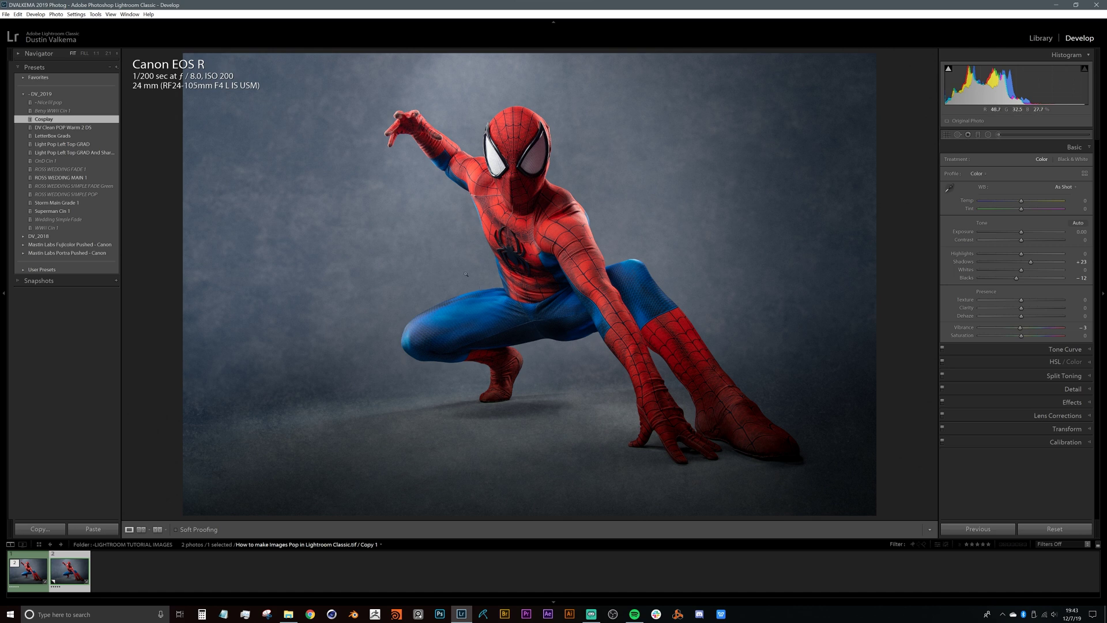
left_click(39, 576)
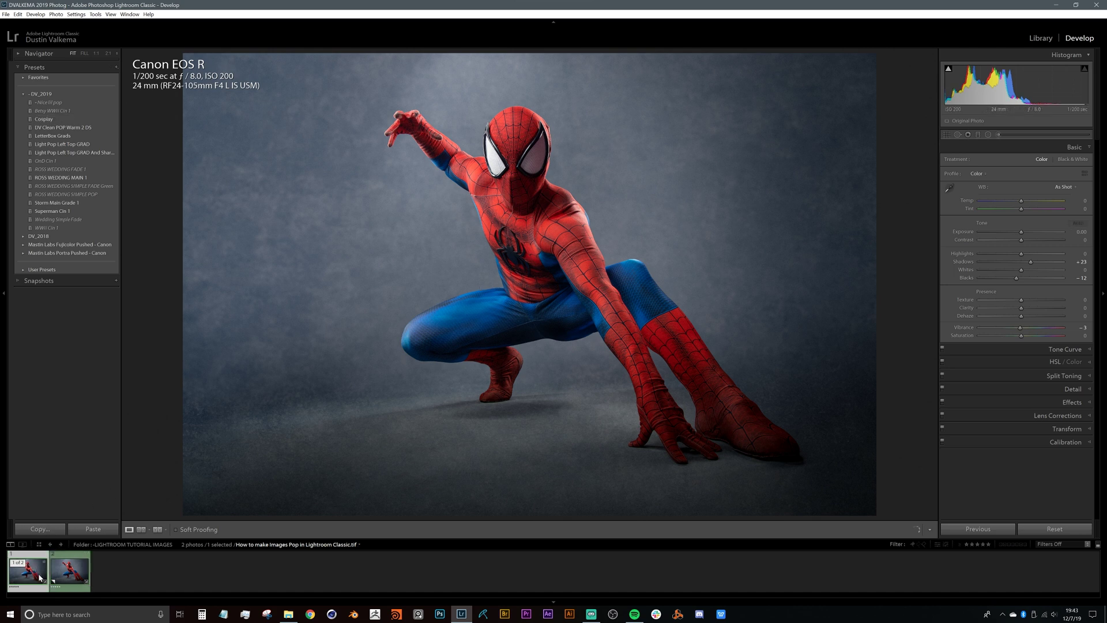
left_click(68, 574)
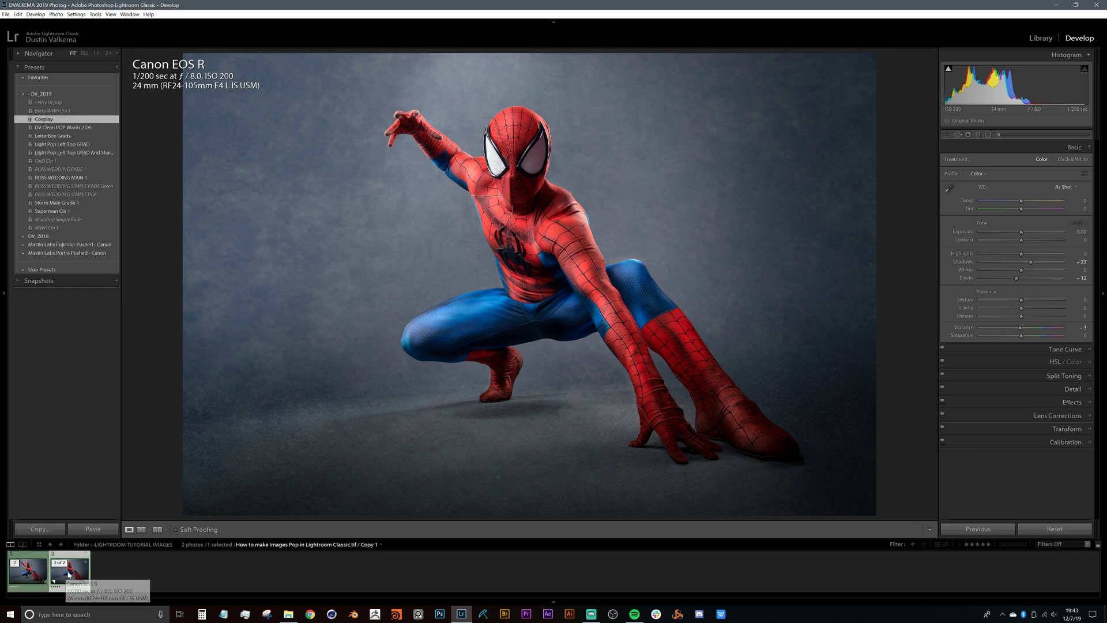
left_click(4, 295)
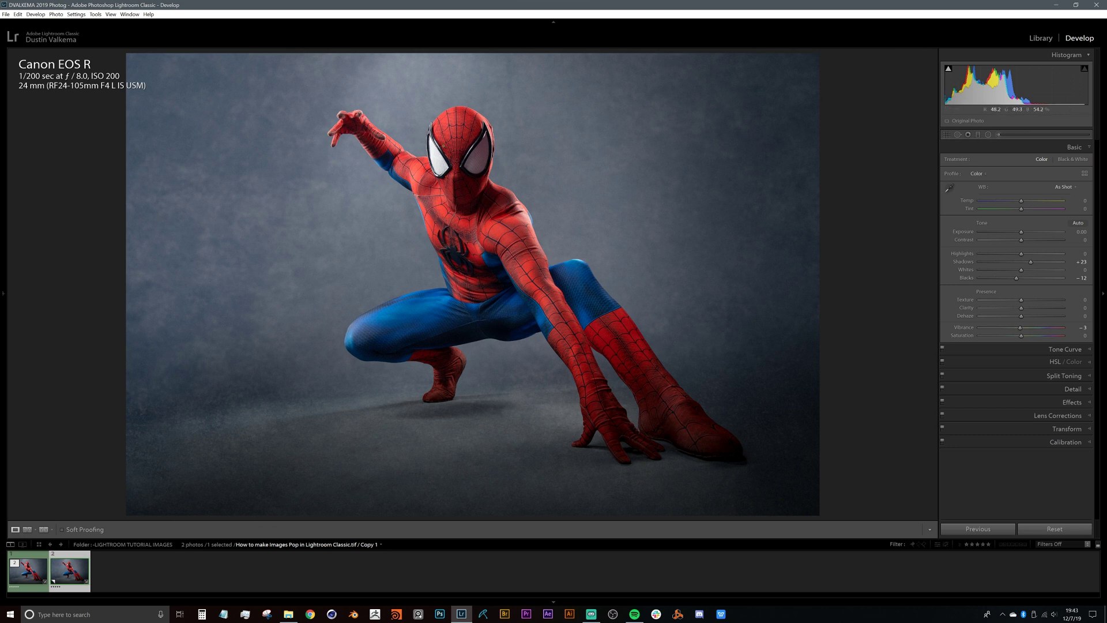
- Add a brush adjustment to the virtual copy with the Texture bump preset and paint it over the suit with a size 6 brush
left_click(999, 135)
left_click(1005, 161)
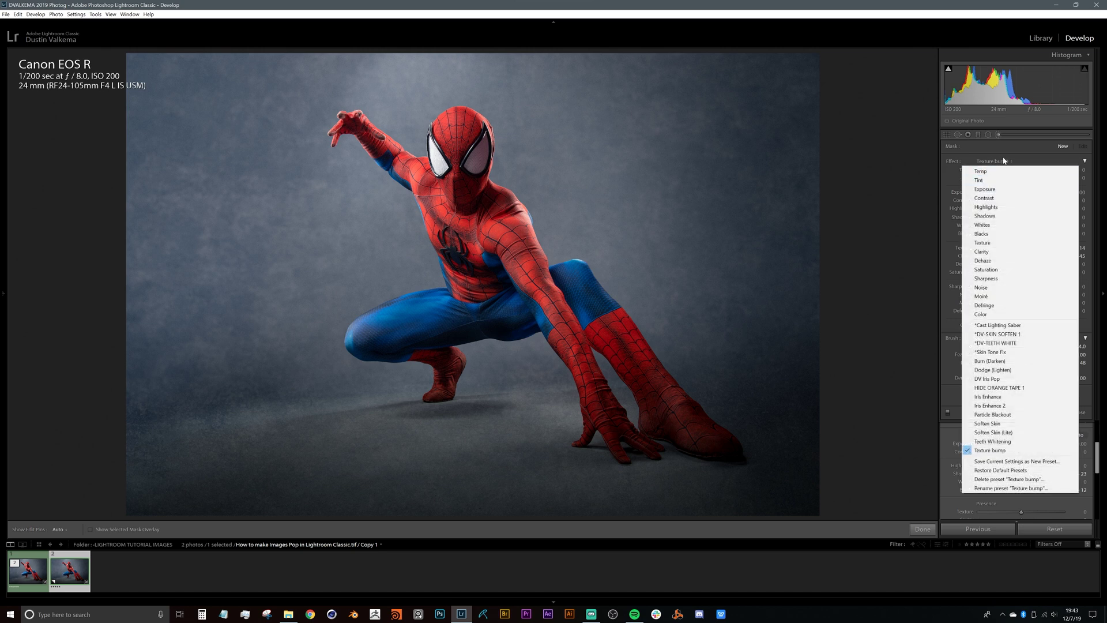
left_click(990, 450)
key("h")
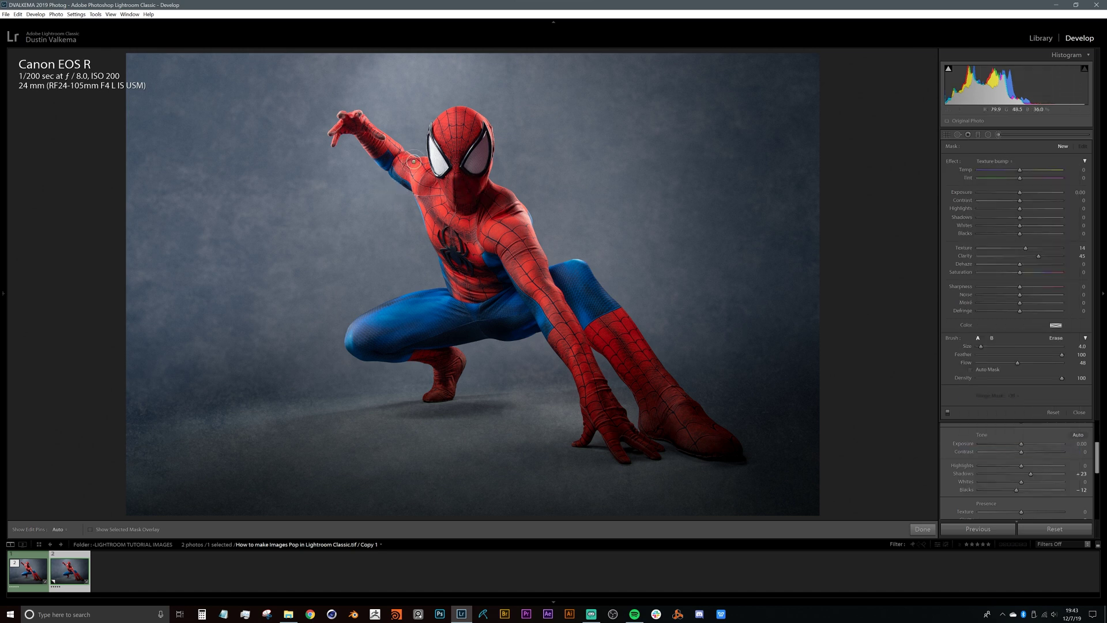
scroll(438, 153, "up", 2)
key("h")
left_click(1015, 161)
left_click(987, 192)
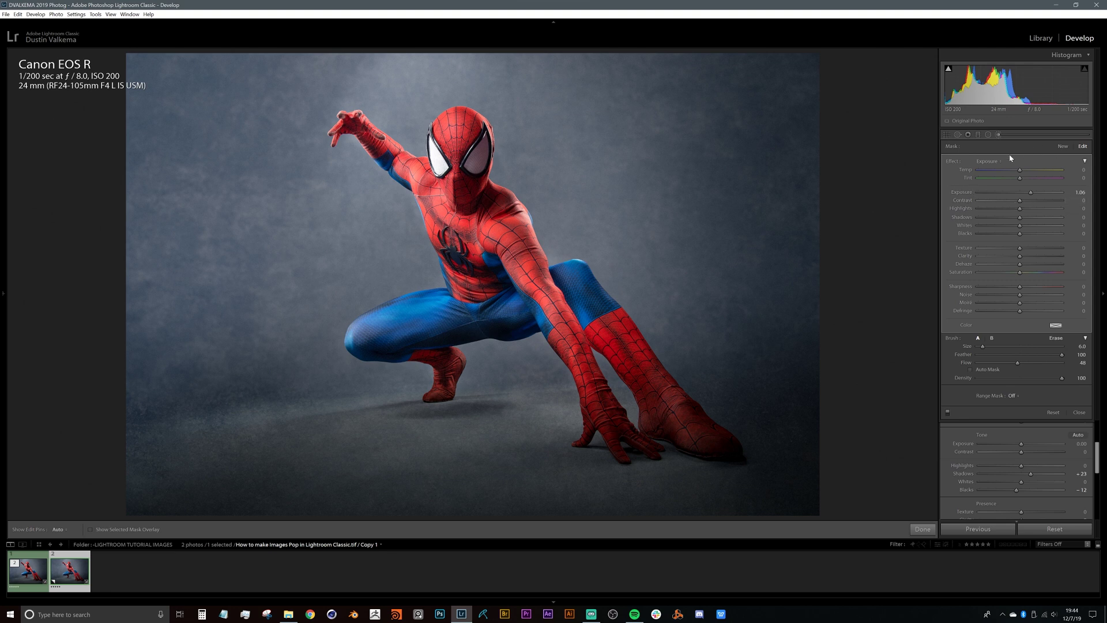
left_click(990, 162)
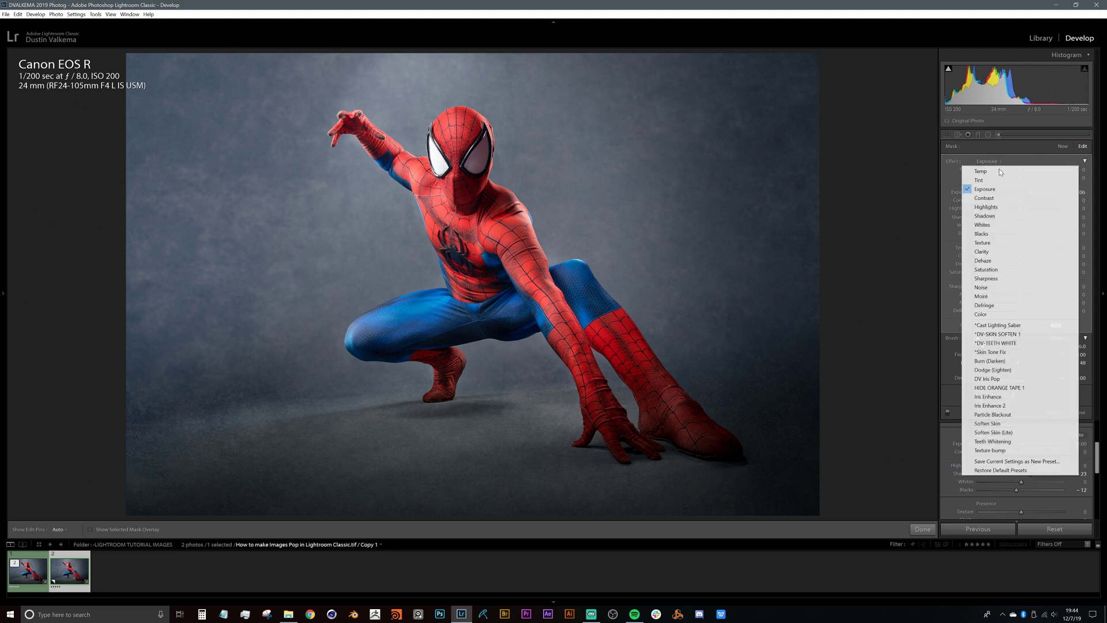
left_click(1001, 443)
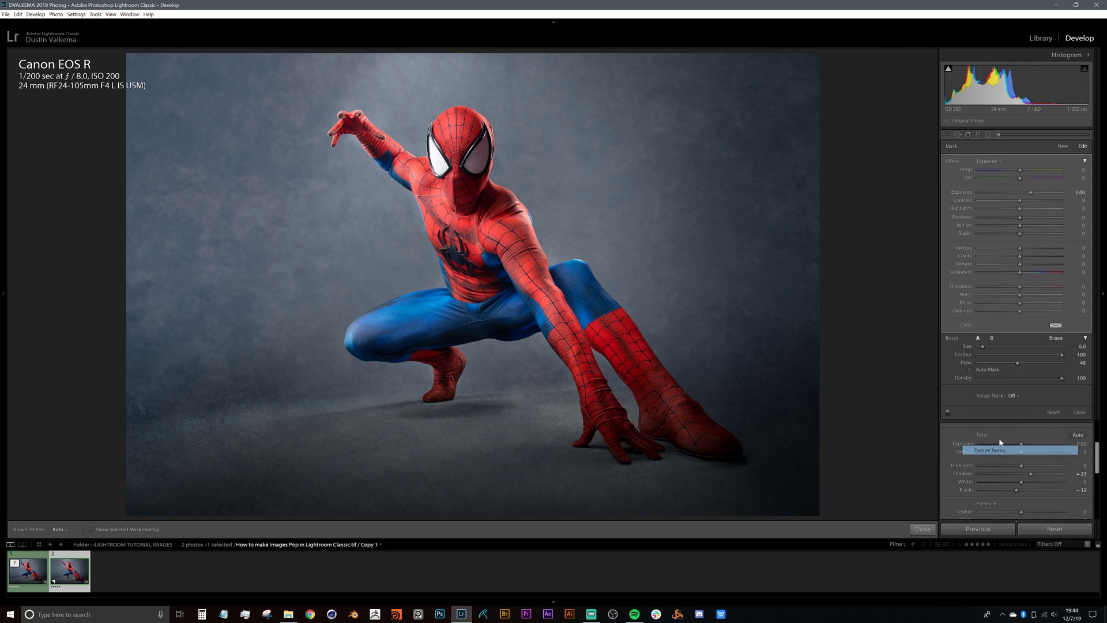
- Create a new brush adjustment with the Exposure effect at 1.06 and paint highlights across the suit with a size 5 brush
left_click(1063, 147)
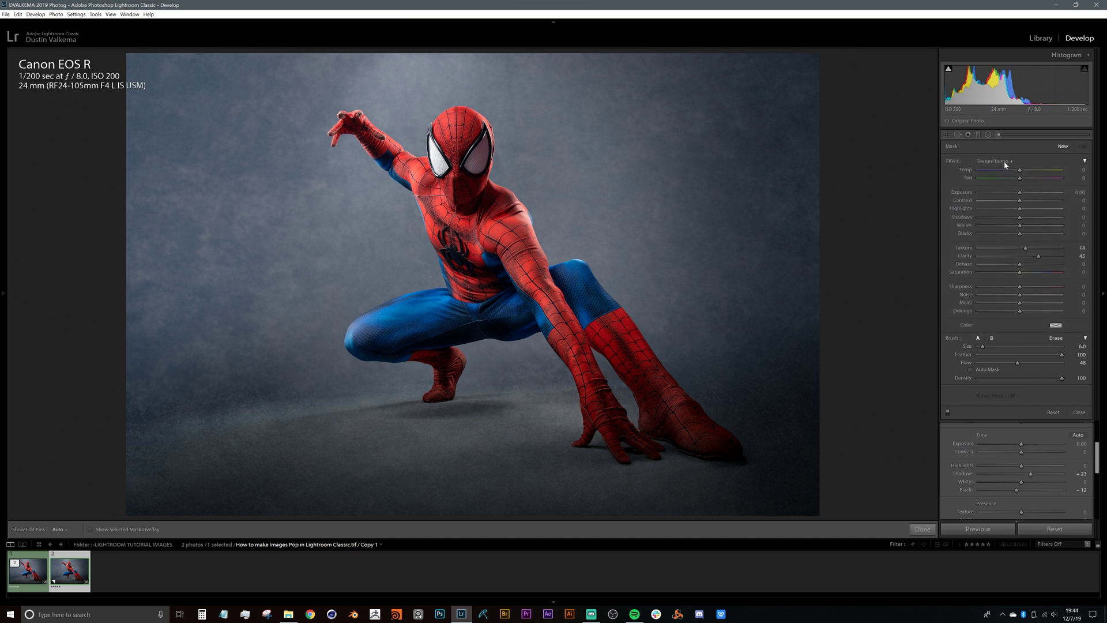
left_click(1006, 163)
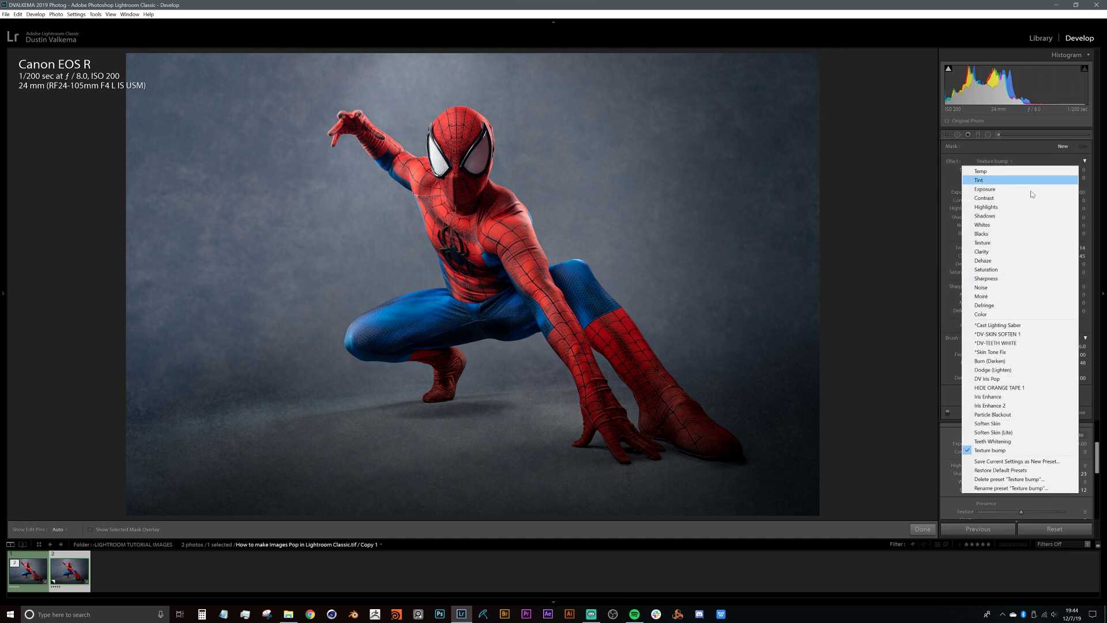
left_click(988, 190)
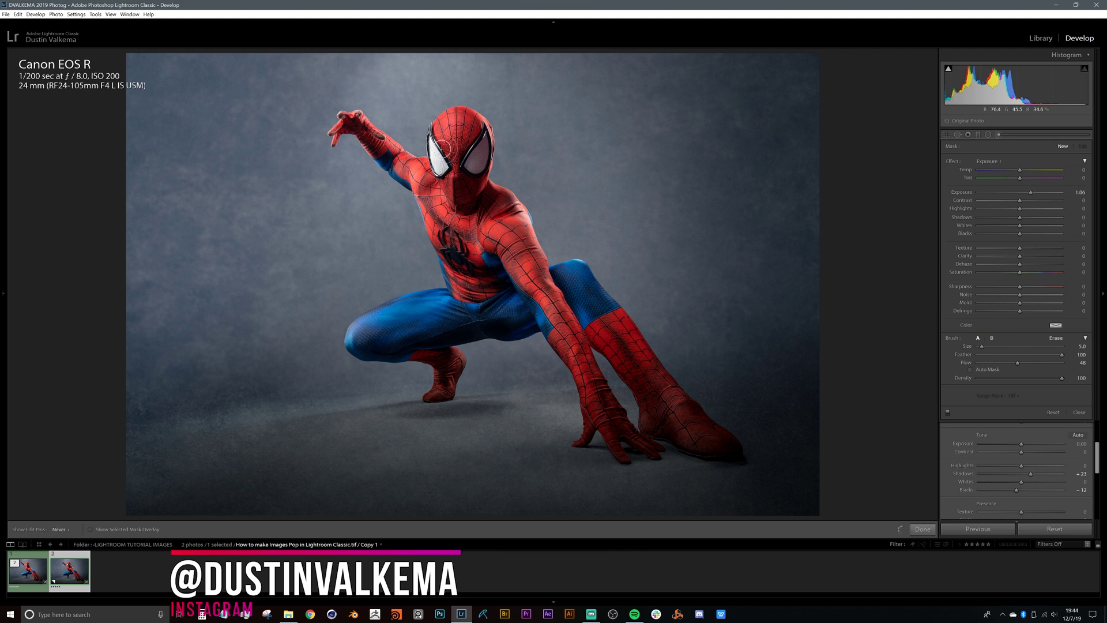
left_click_drag(459, 203, 434, 204)
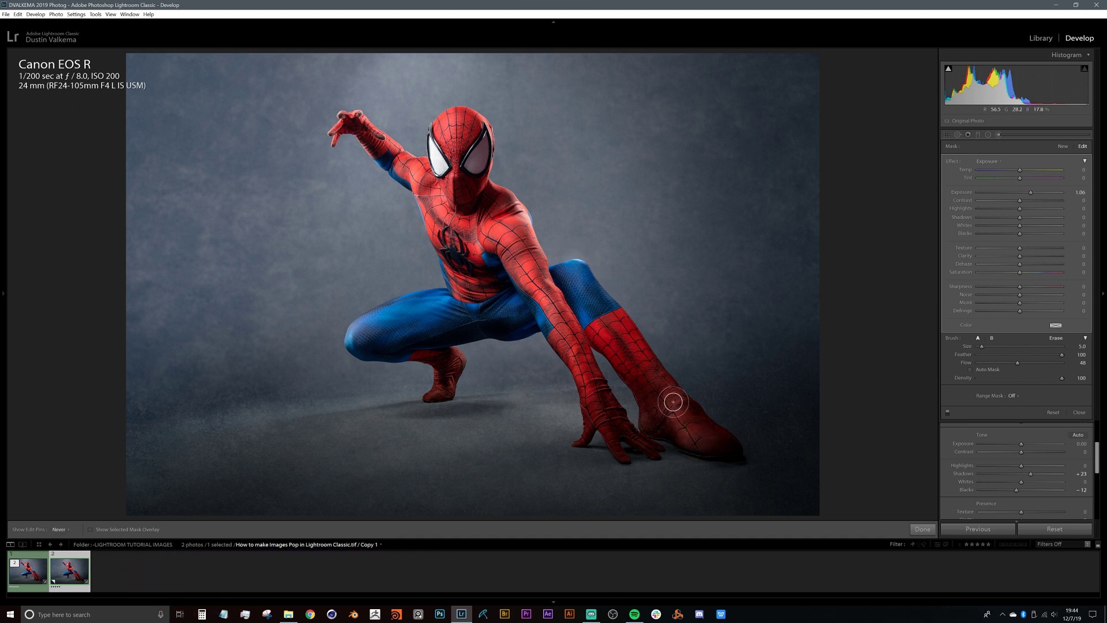
key("h")
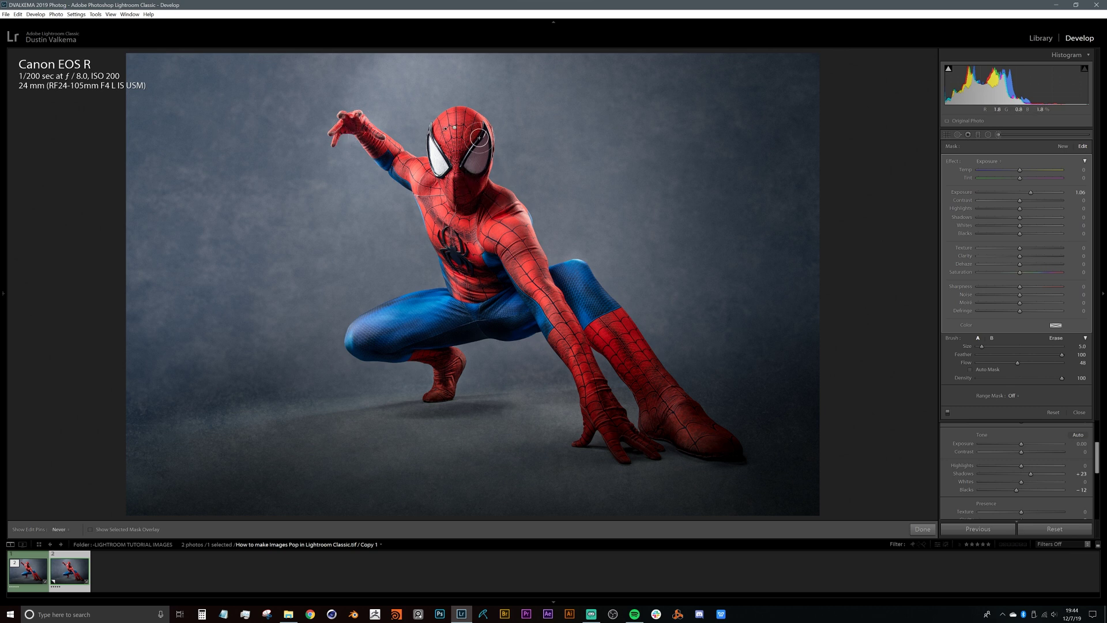
key("h")
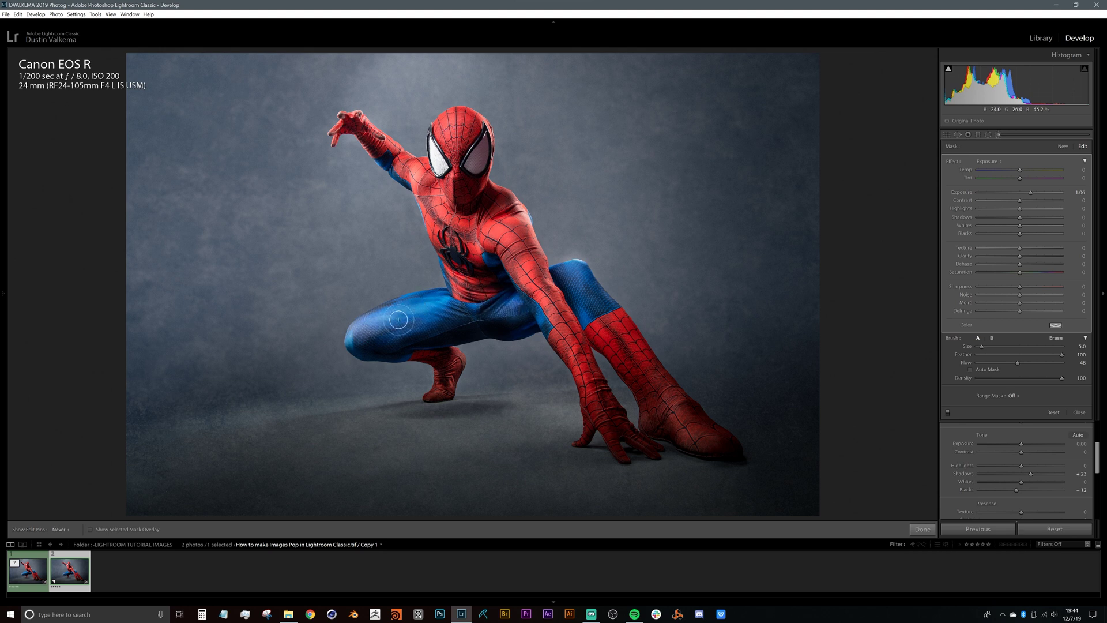
key("h")
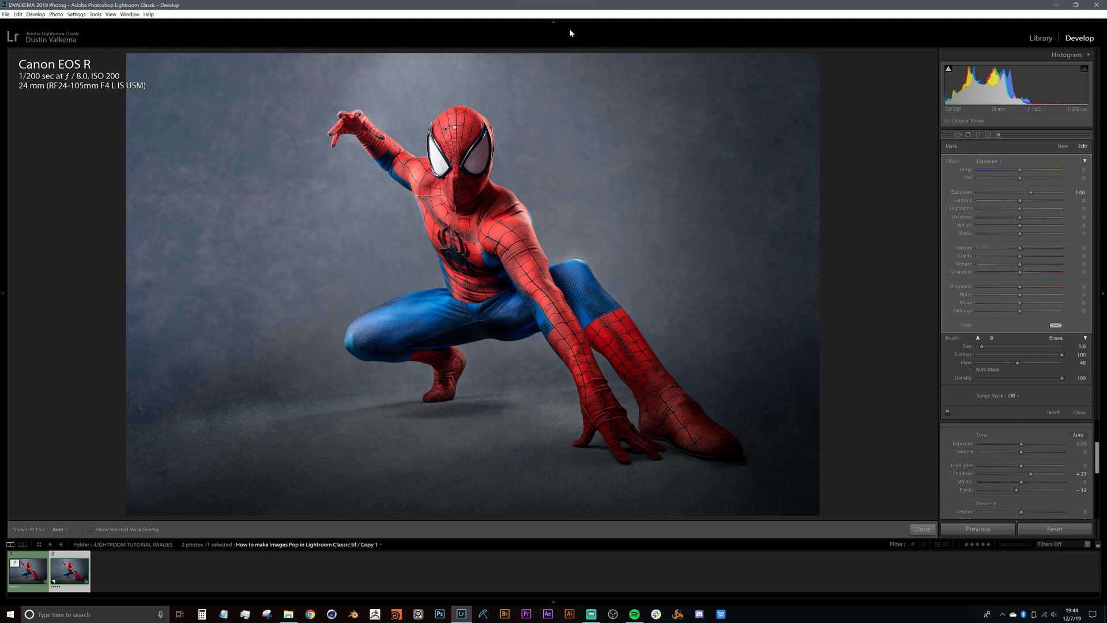